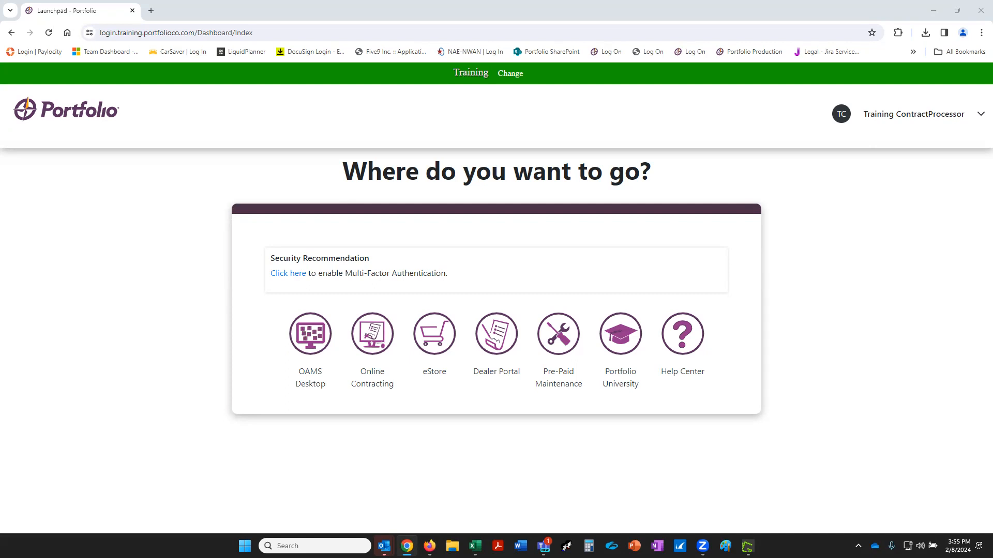
Open the eStore from the Launchpad to reach the Dealer Supply Order page.
{"action": "left_click", "coordinate": [443, 339]}
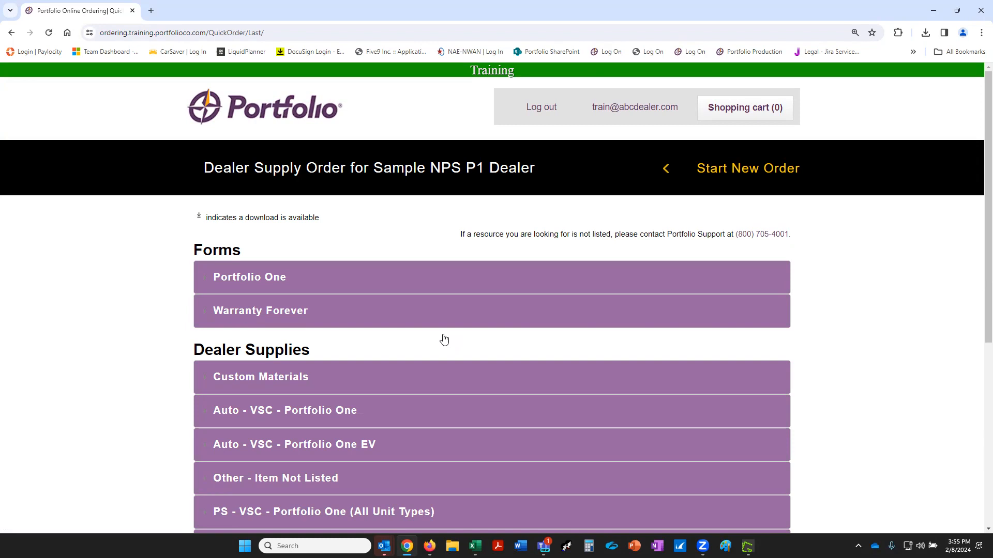
Start a new order for Sample NPS P1 Dealer and expand the Portfolio One forms.
{"action": "left_click", "coordinate": [740, 175]}
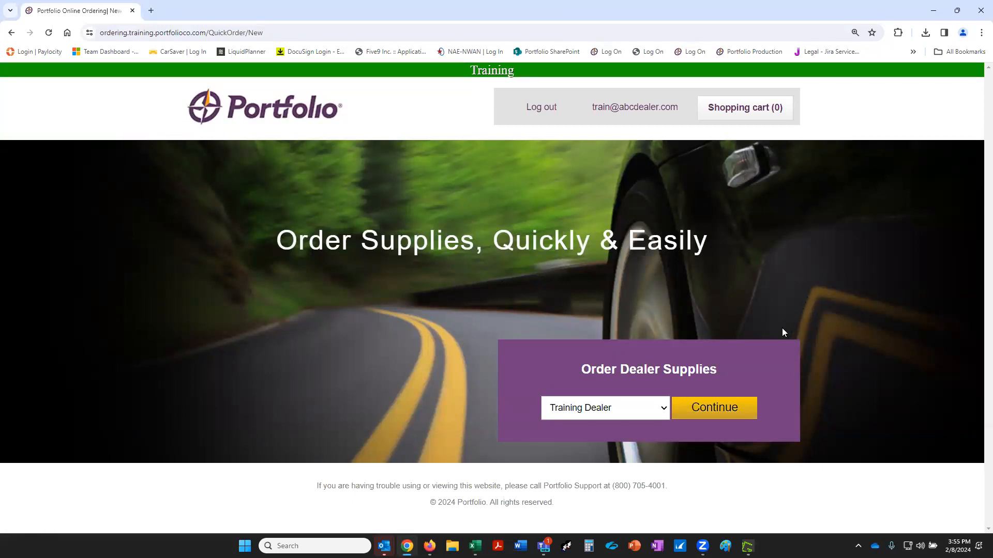
{"action": "left_click", "coordinate": [664, 411]}
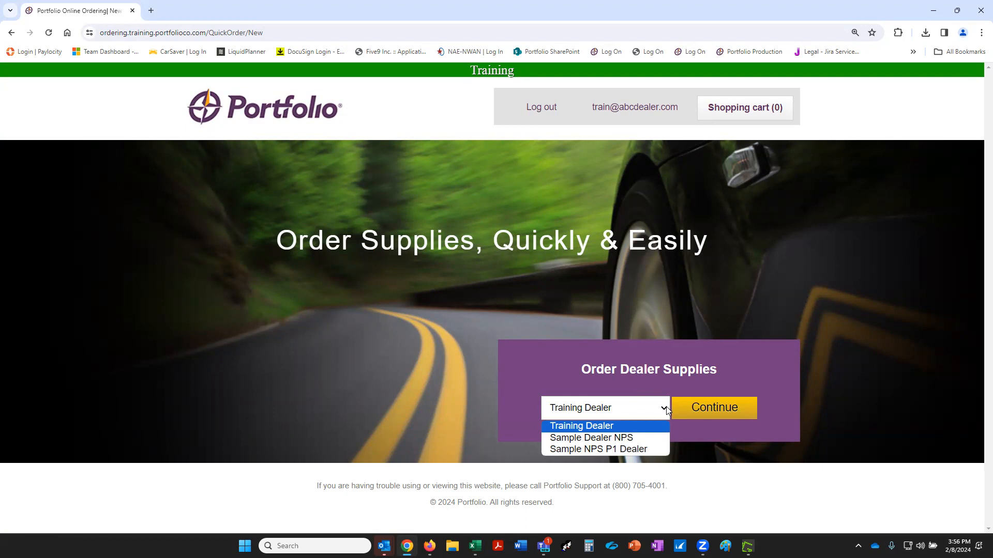
{"action": "left_click", "coordinate": [596, 450]}
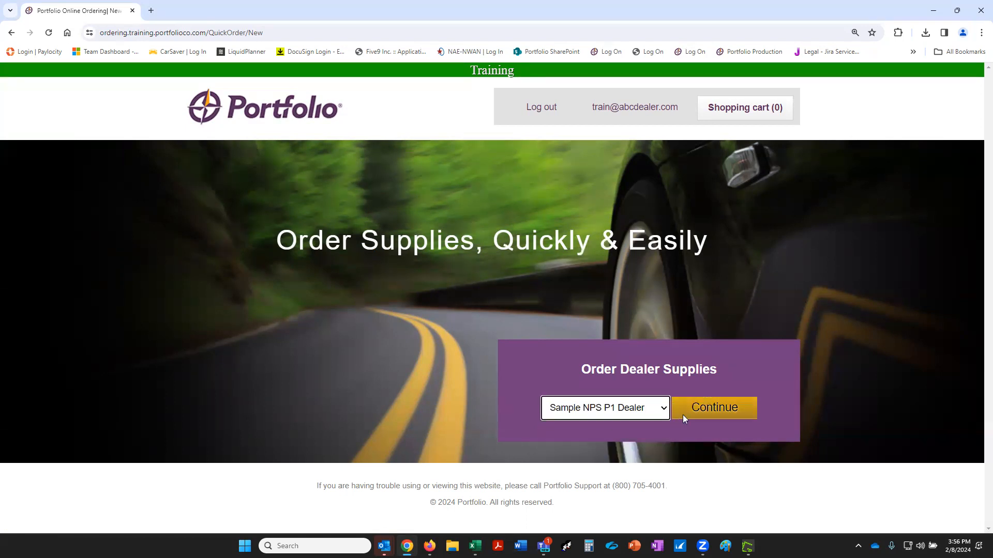
{"action": "left_click", "coordinate": [736, 401]}
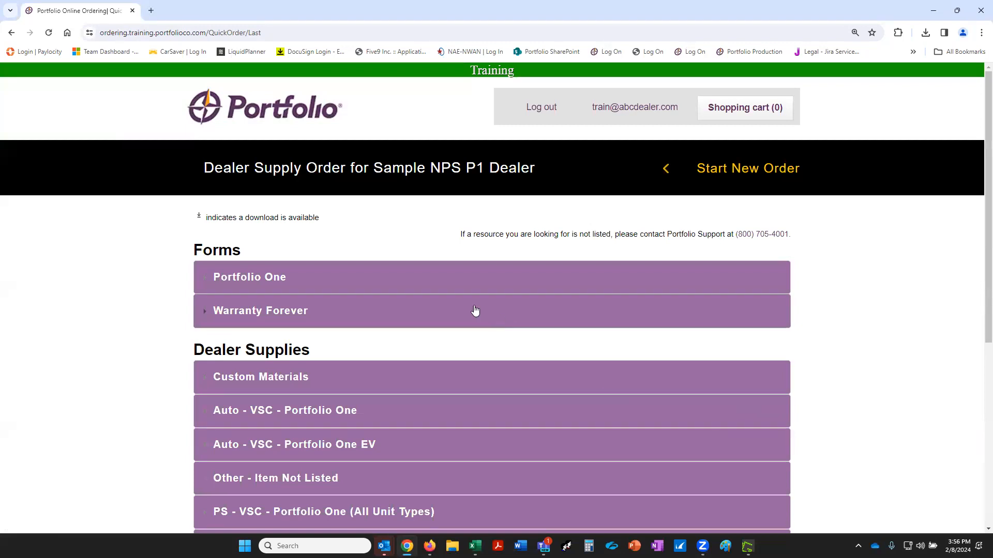
{"action": "left_click", "coordinate": [207, 277]}
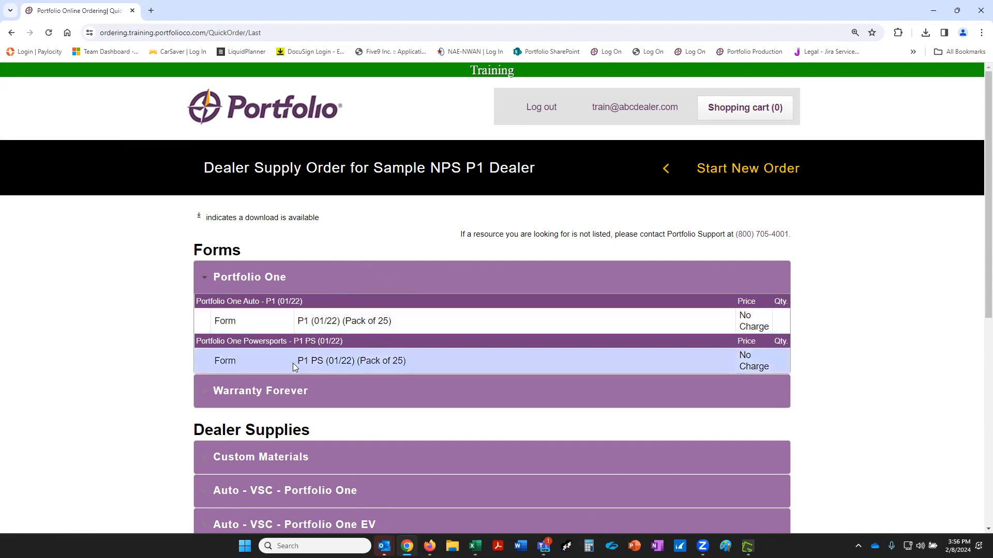
{"action": "left_click", "coordinate": [204, 399]}
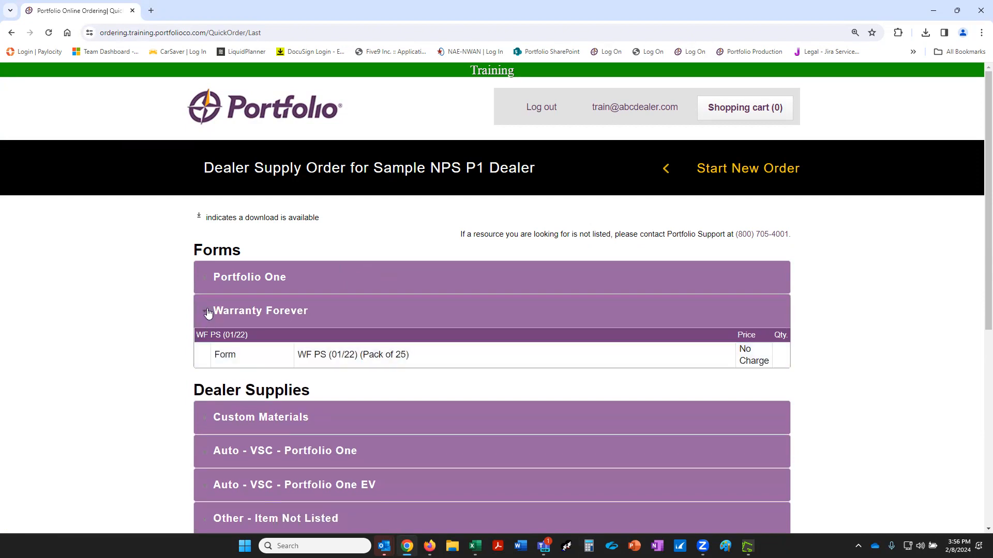
{"action": "left_click", "coordinate": [208, 314]}
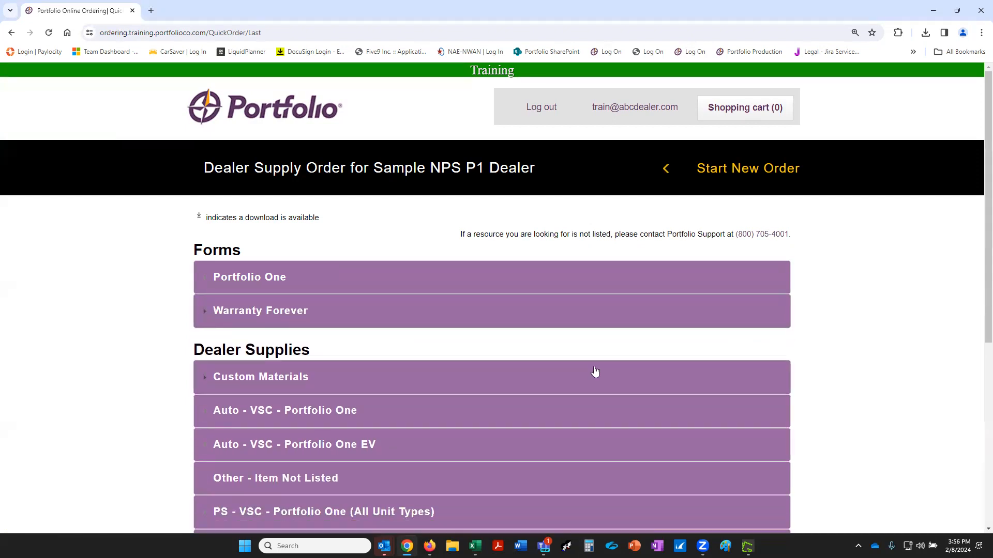
{"action": "scroll", "coordinate": [569, 371], "scroll_direction": "down", "scroll_amount": 1}
{"action": "scroll", "coordinate": [546, 372], "scroll_direction": "down", "scroll_amount": 2}
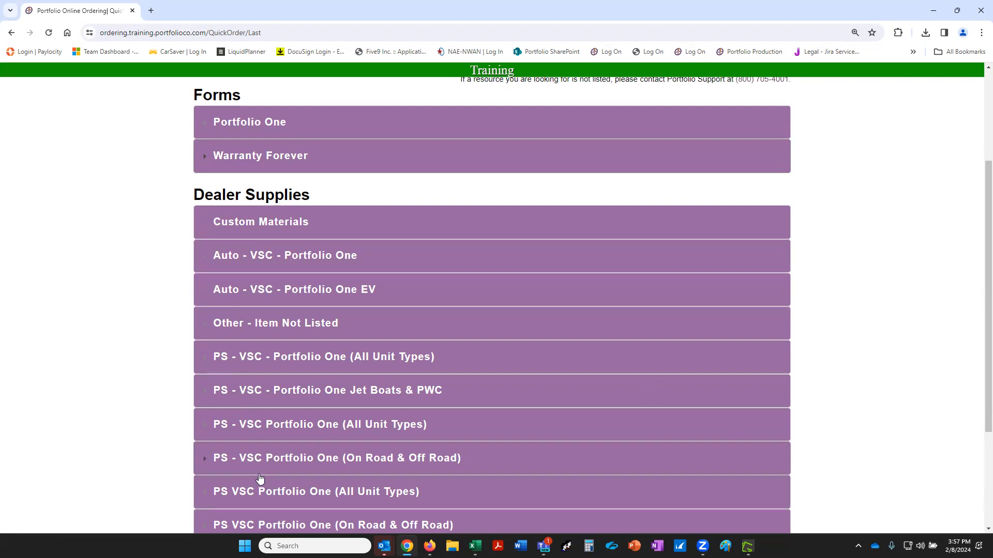
Expand Custom Materials, download the 6x6 Smiley Banner artwork and open smiley (2).jpg.
{"action": "left_click", "coordinate": [207, 227]}
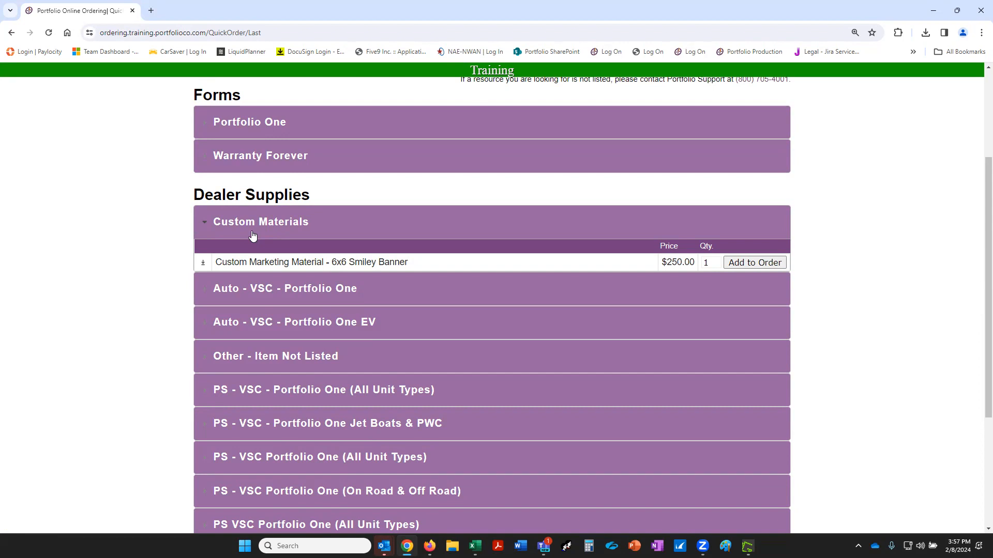
{"action": "left_click", "coordinate": [202, 266]}
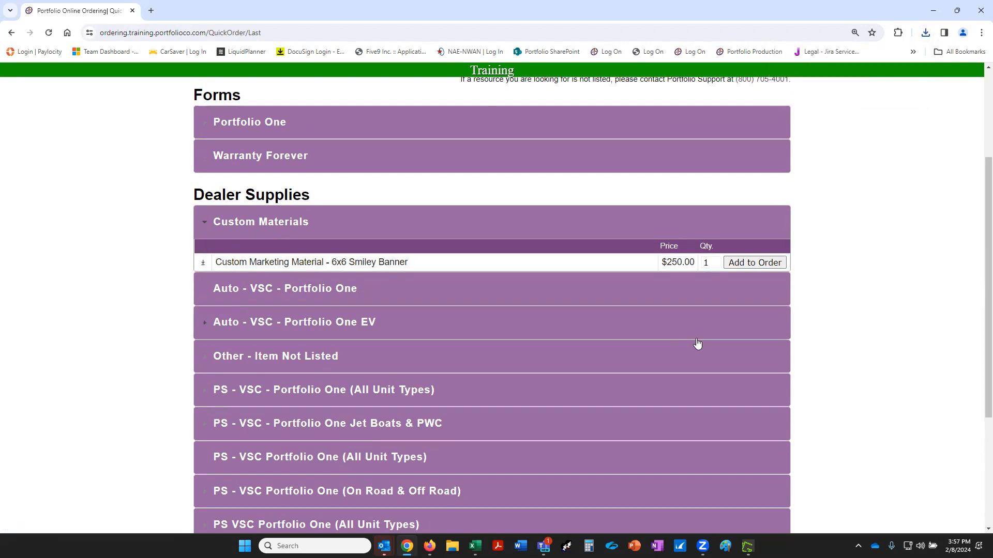
{"action": "left_click", "coordinate": [361, 263]}
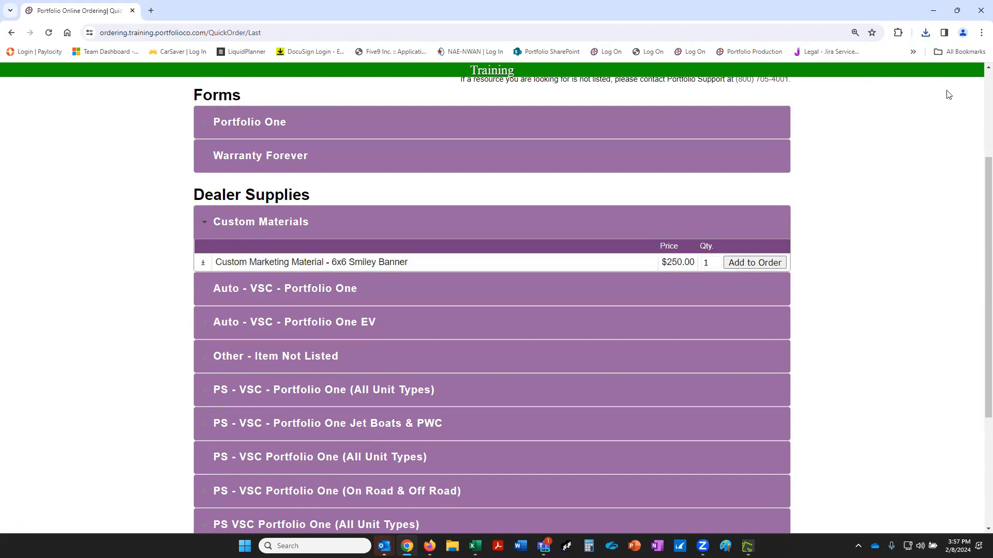
{"action": "left_click", "coordinate": [926, 35]}
{"action": "left_click", "coordinate": [846, 79]}
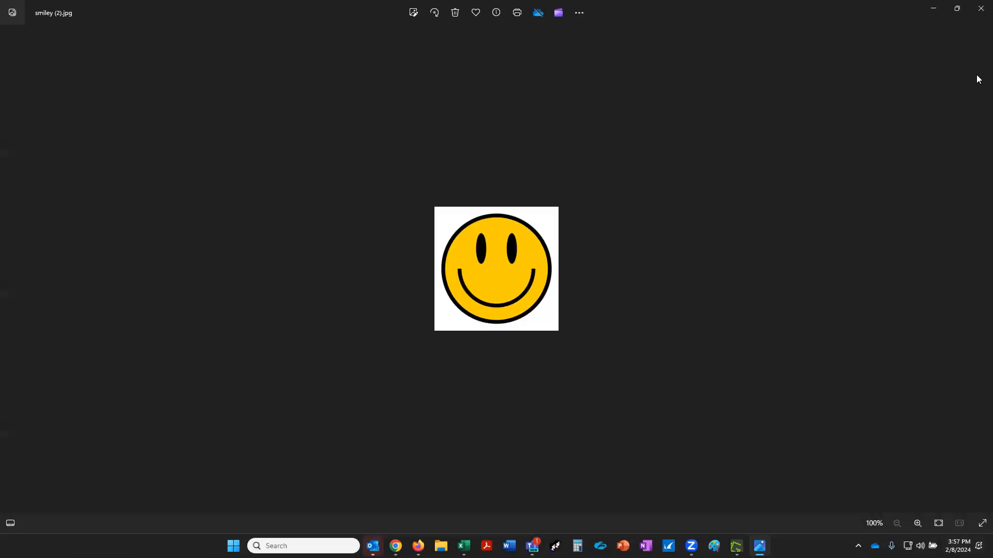
Close the Photos viewer after checking the smiley artwork.
{"action": "left_click", "coordinate": [979, 10]}
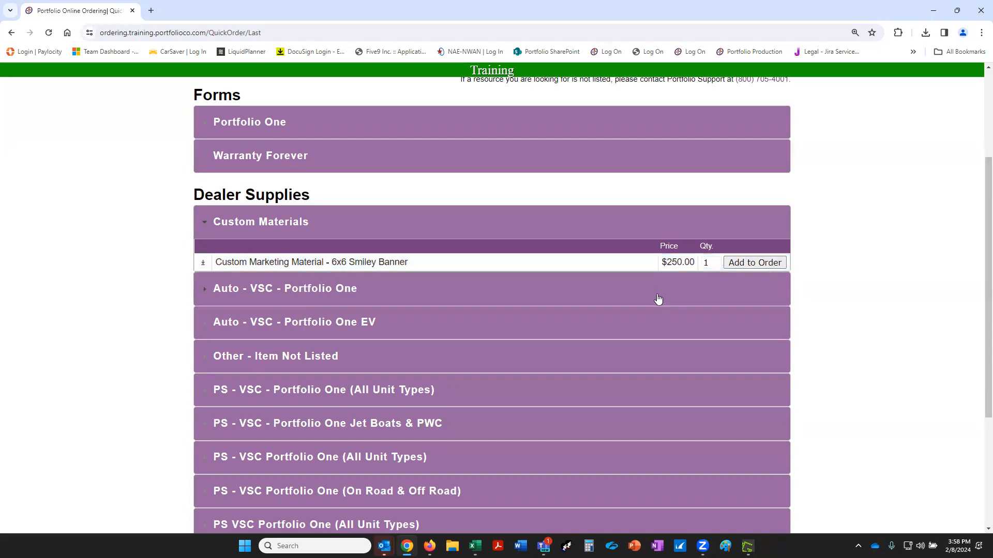
Add two 6x6 Smiley Banners to the cart, then collapse Custom Materials.
{"action": "left_click_drag", "start_coordinate": [709, 261], "coordinate": [686, 261]}
{"action": "type", "text": "2"}
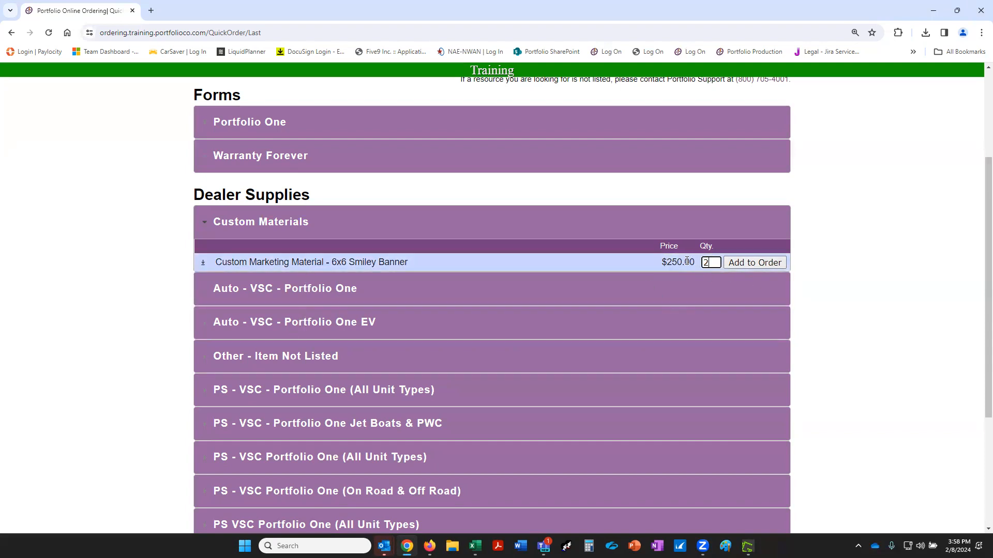
{"action": "left_click", "coordinate": [749, 263]}
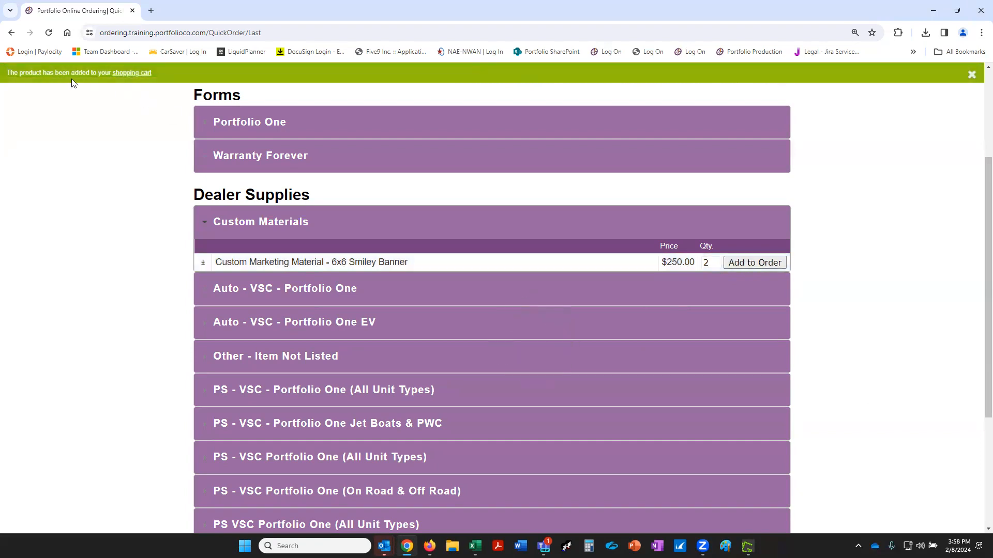
{"action": "scroll", "coordinate": [142, 124], "scroll_direction": "up", "scroll_amount": 2}
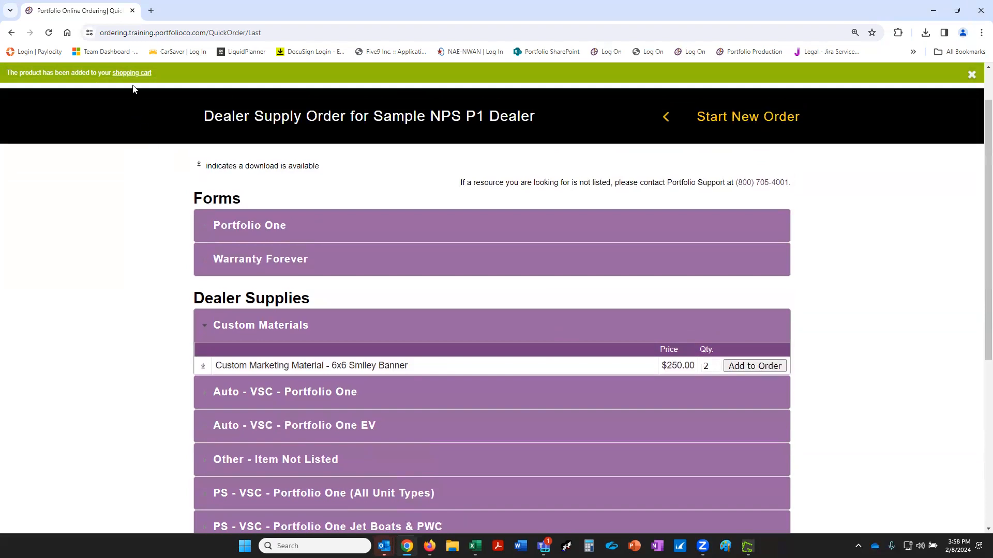
{"action": "scroll", "coordinate": [937, 274], "scroll_direction": "up", "scroll_amount": 1}
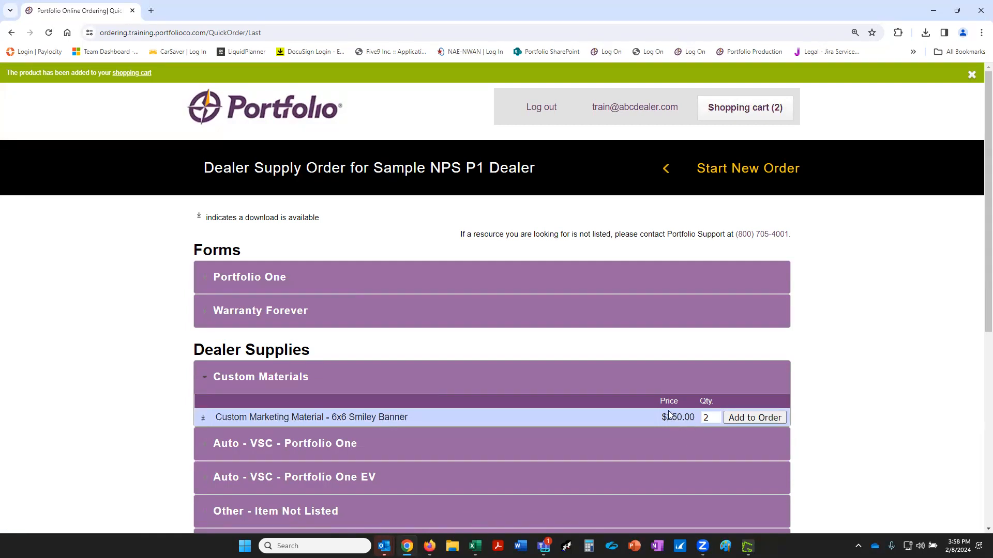
{"action": "left_click", "coordinate": [209, 382]}
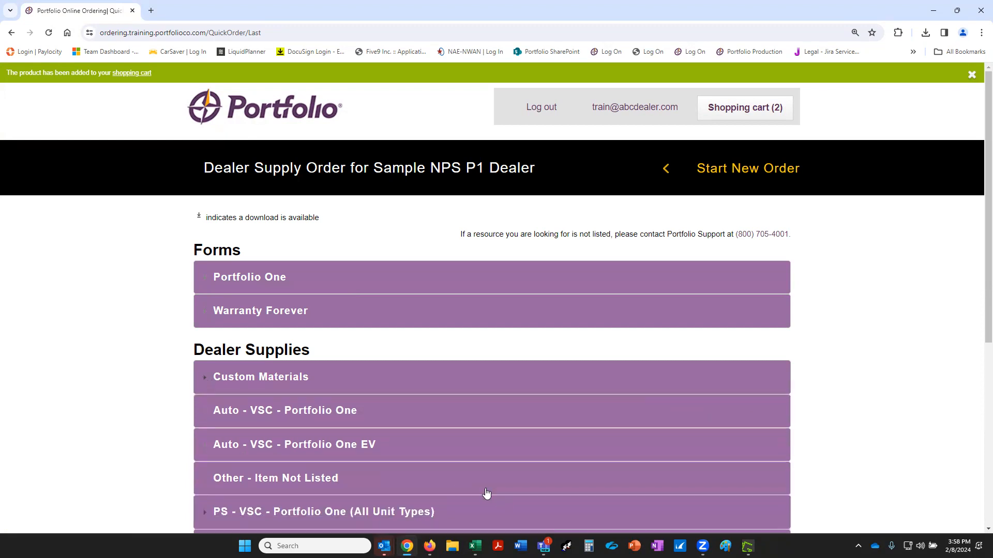
Scroll Dealer Supplies and expand the Auto - VSC - Portfolio One section.
{"action": "scroll", "coordinate": [362, 403], "scroll_direction": "down", "scroll_amount": 2}
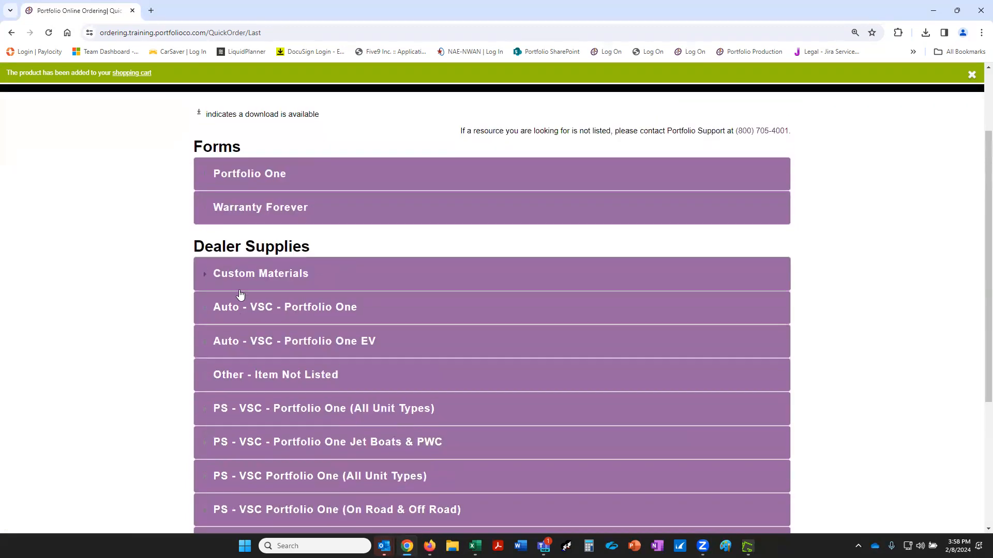
{"action": "scroll", "coordinate": [239, 292], "scroll_direction": "down", "scroll_amount": 3}
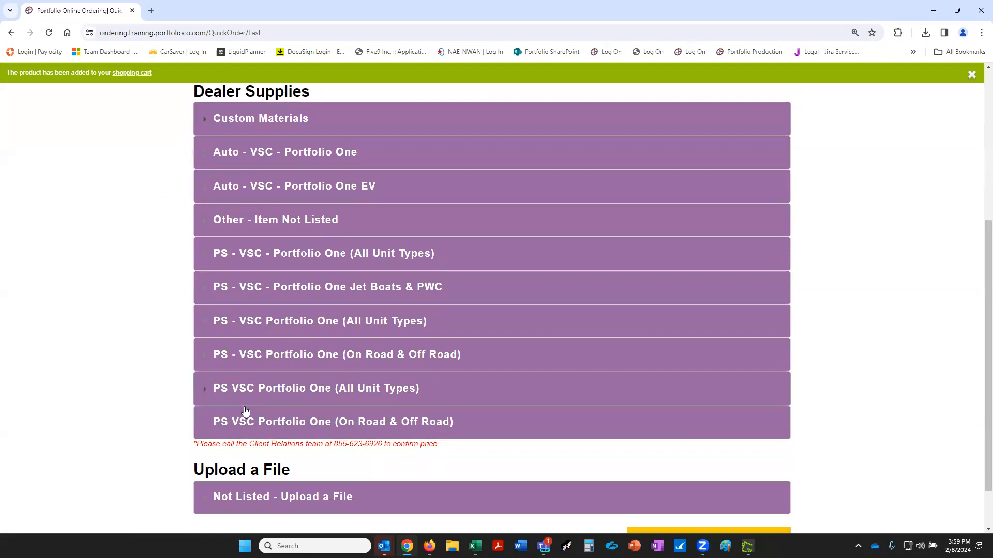
{"action": "scroll", "coordinate": [200, 420], "scroll_direction": "up", "scroll_amount": 3}
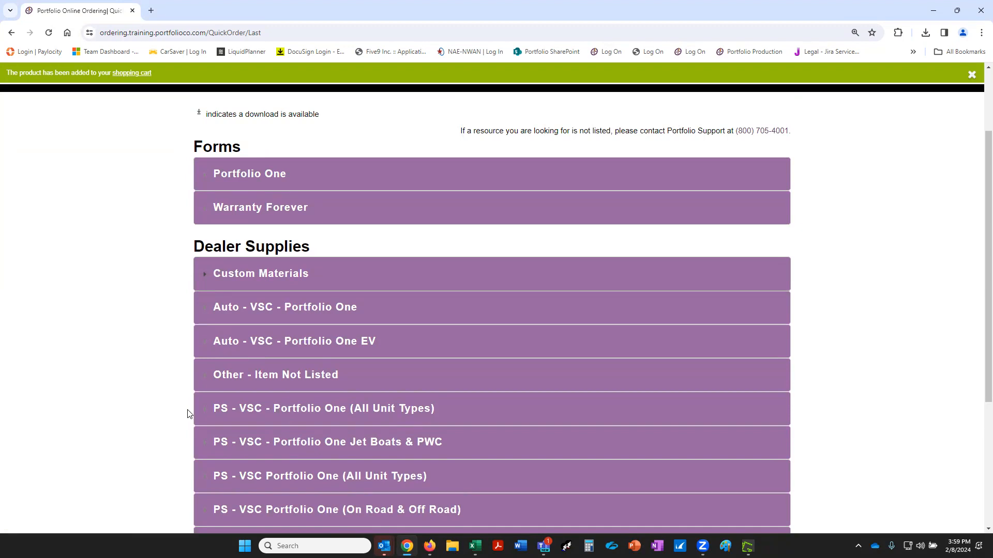
{"action": "left_click", "coordinate": [205, 312]}
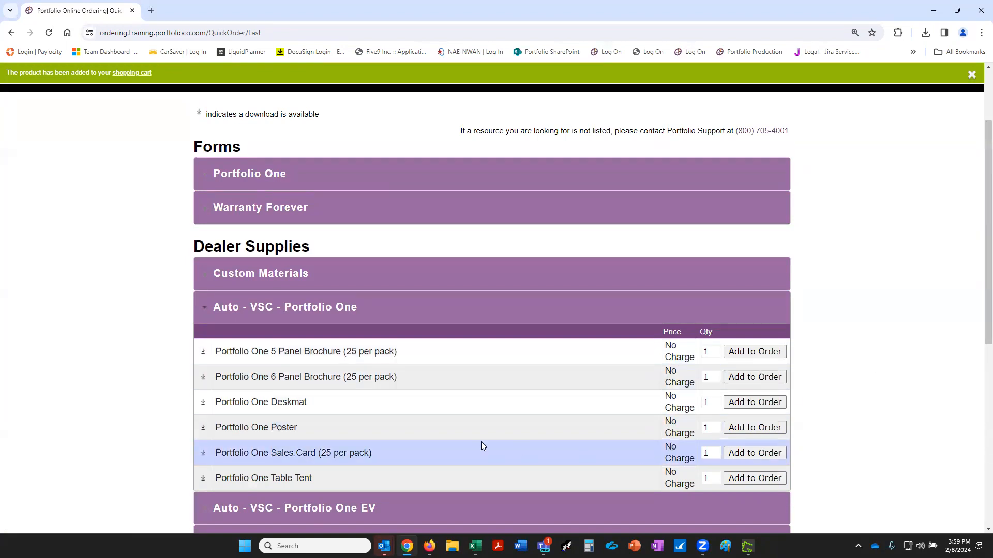
Add two Portfolio One 5 Panel Brochure packs to the order.
{"action": "left_click", "coordinate": [707, 351]}
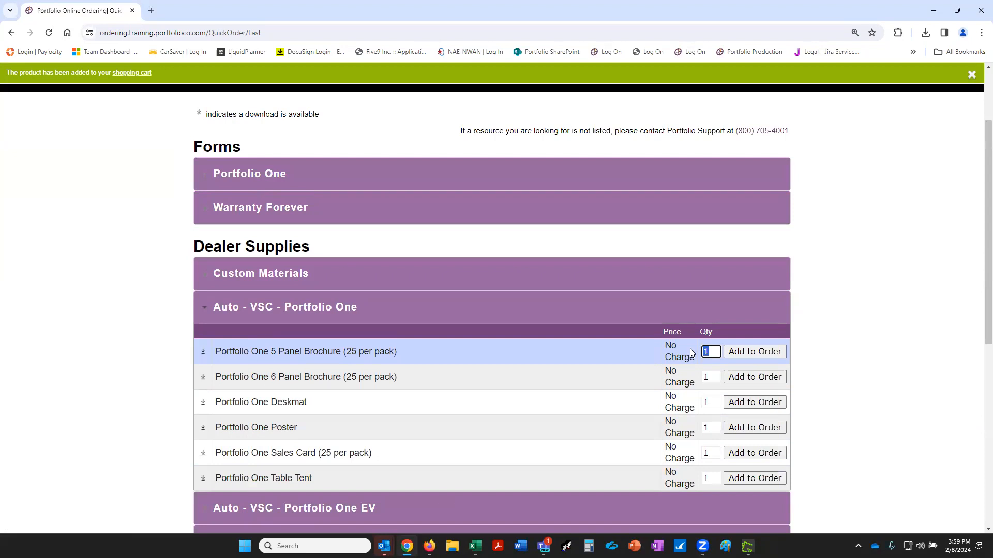
{"action": "type", "text": "2"}
{"action": "left_click", "coordinate": [773, 351]}
Check the Portfolio One EV section, then add the Other - Item Not Listed entry.
{"action": "left_click", "coordinate": [203, 313]}
{"action": "scroll", "coordinate": [202, 315], "scroll_direction": "down", "scroll_amount": 1}
{"action": "scroll", "coordinate": [202, 315], "scroll_direction": "down", "scroll_amount": 2}
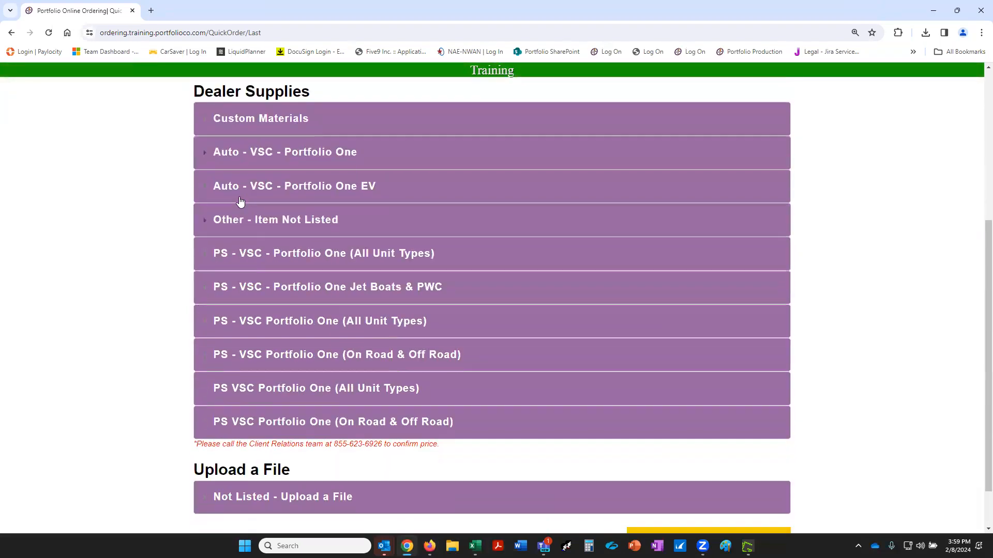
{"action": "left_click", "coordinate": [202, 189]}
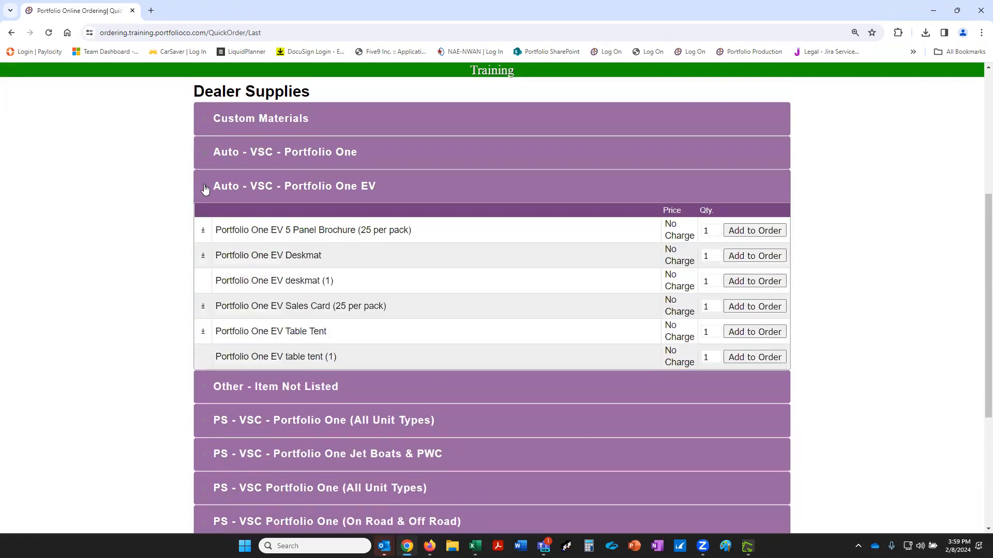
{"action": "left_click", "coordinate": [205, 189]}
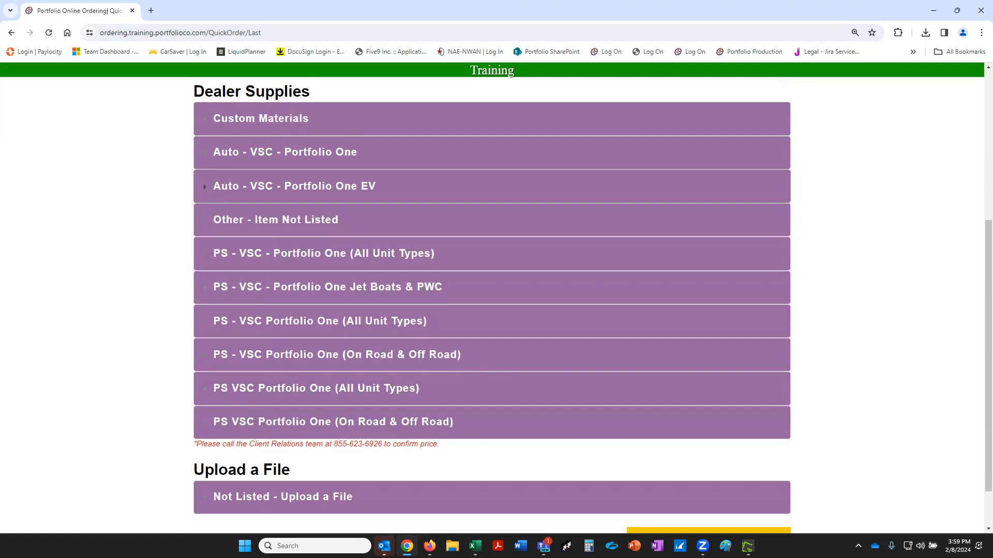
{"action": "left_click", "coordinate": [209, 224]}
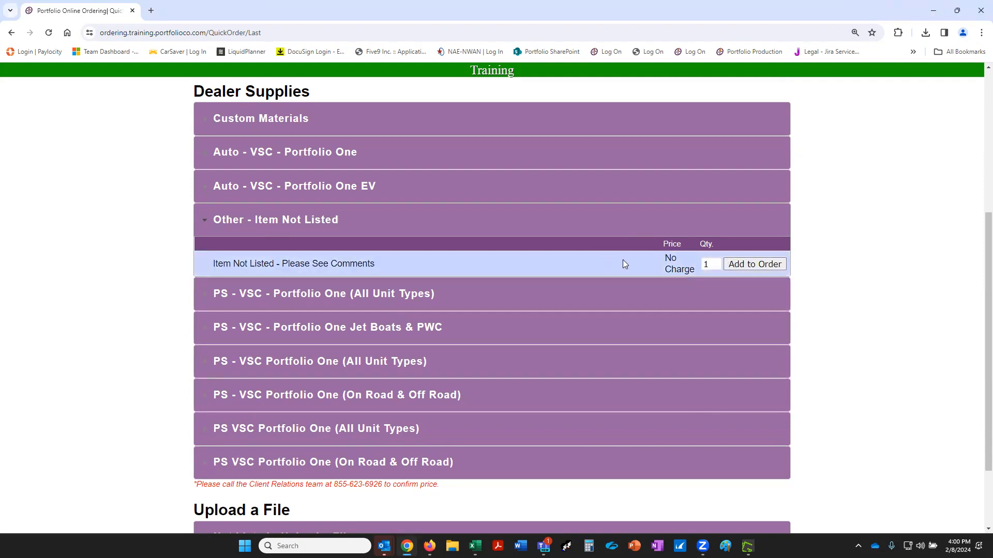
{"action": "left_click", "coordinate": [754, 265]}
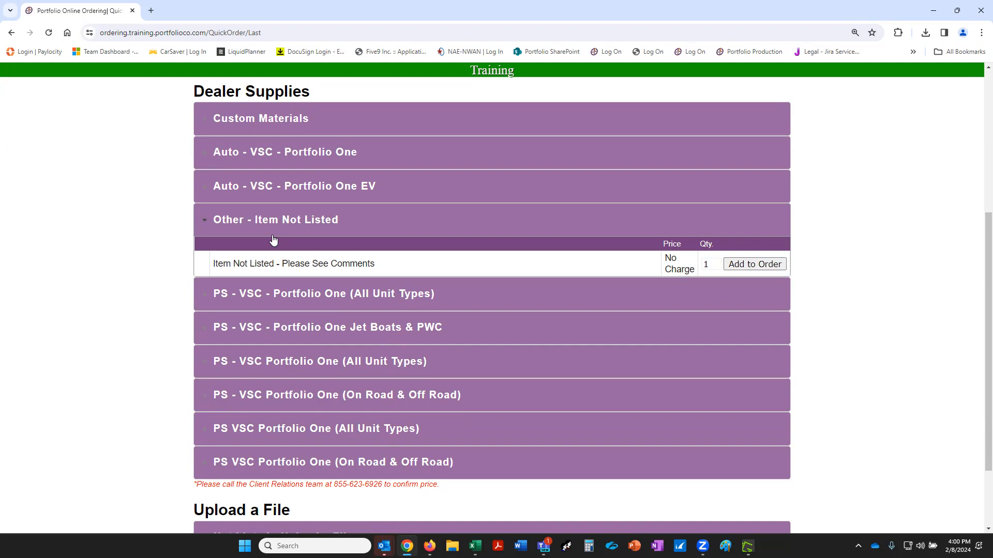
Collapse Item Not Listed, expand Not Listed - Upload a File, and browse for a file.
{"action": "left_click", "coordinate": [206, 223]}
{"action": "scroll", "coordinate": [210, 439], "scroll_direction": "down", "scroll_amount": 2}
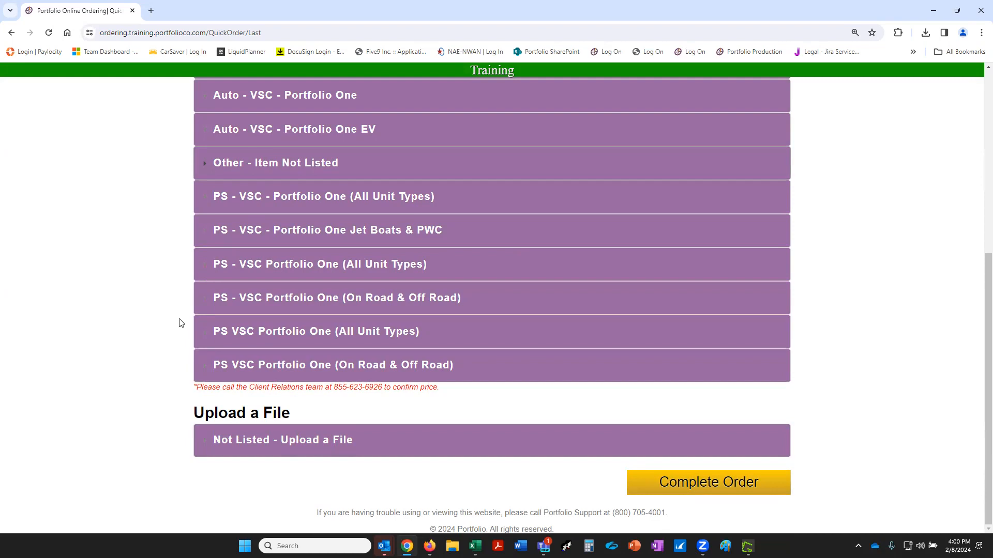
{"action": "left_click", "coordinate": [200, 443]}
{"action": "scroll", "coordinate": [435, 486], "scroll_direction": "down", "scroll_amount": 1}
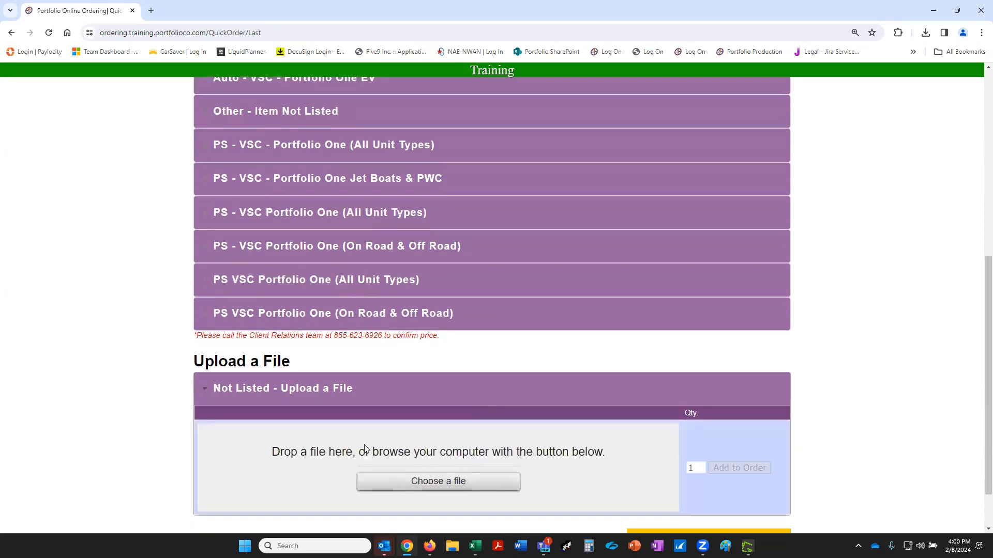
{"action": "left_click", "coordinate": [412, 483]}
Attach the smiley image from the Pictures folder as the upload.
{"action": "left_click", "coordinate": [111, 212]}
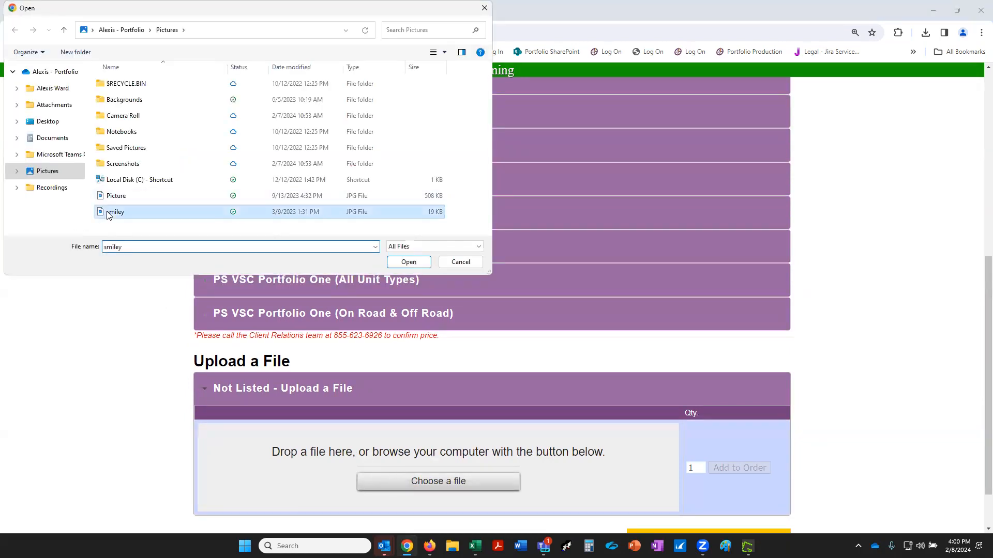
{"action": "left_click", "coordinate": [410, 264]}
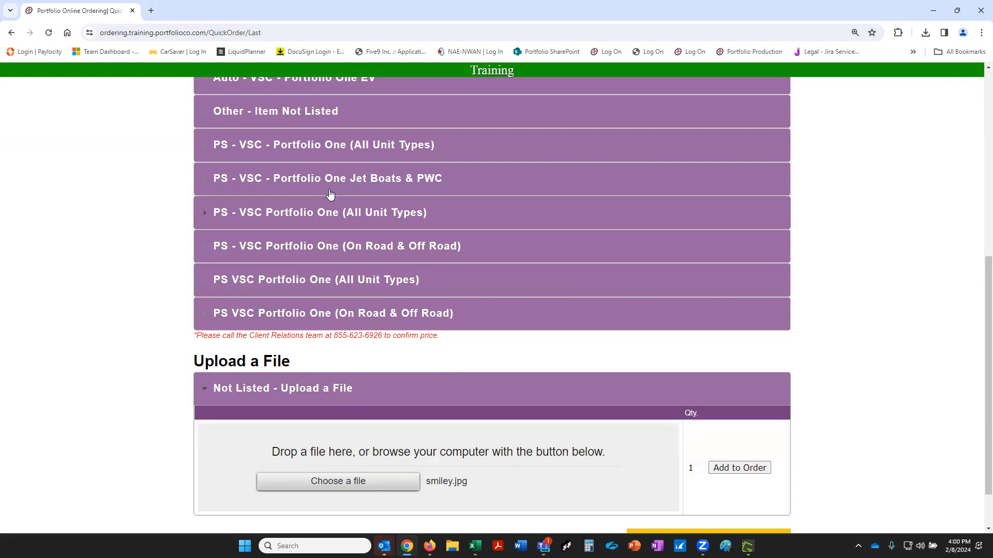
Set the uploaded smiley.jpg quantity to 50 and add it to the order.
{"action": "scroll", "coordinate": [341, 206], "scroll_direction": "up", "scroll_amount": 2}
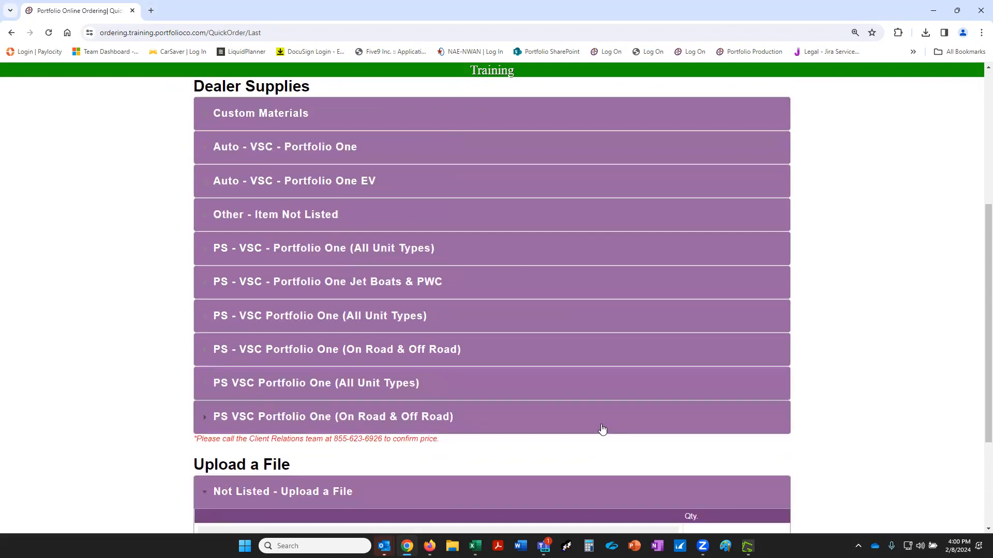
{"action": "scroll", "coordinate": [602, 429], "scroll_direction": "down", "scroll_amount": 3}
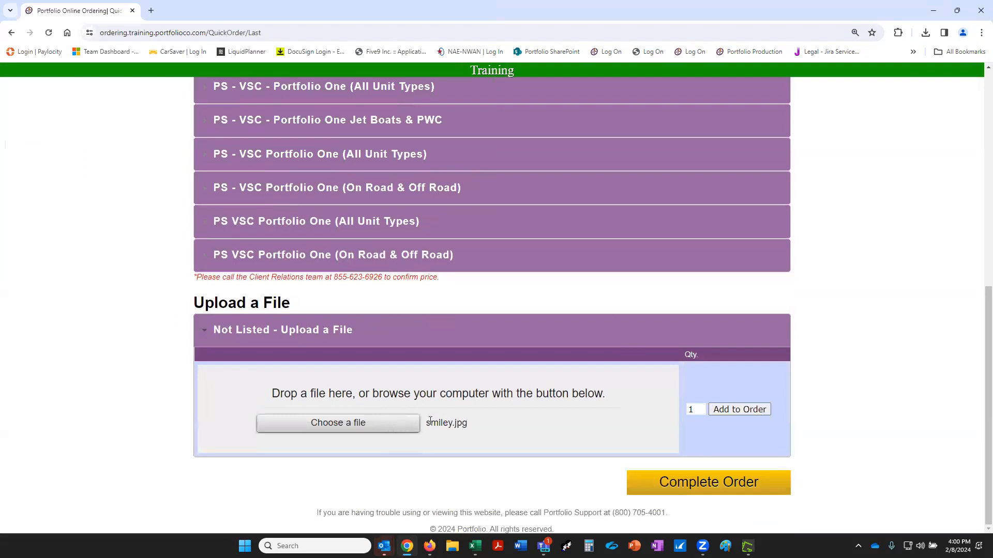
{"action": "left_click_drag", "start_coordinate": [699, 411], "coordinate": [680, 418]}
{"action": "type", "text": "50"}
{"action": "left_click", "coordinate": [723, 410]}
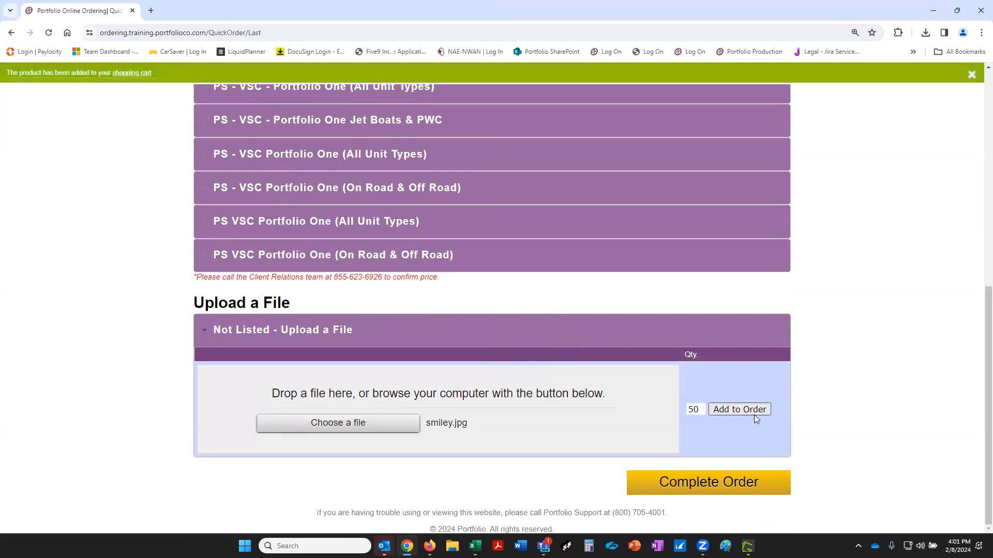
Review the order page and proceed to the shopping cart with Complete Order.
{"action": "scroll", "coordinate": [277, 308], "scroll_direction": "up", "scroll_amount": 2}
{"action": "scroll", "coordinate": [276, 307], "scroll_direction": "up", "scroll_amount": 5}
{"action": "scroll", "coordinate": [454, 454], "scroll_direction": "down", "scroll_amount": 8}
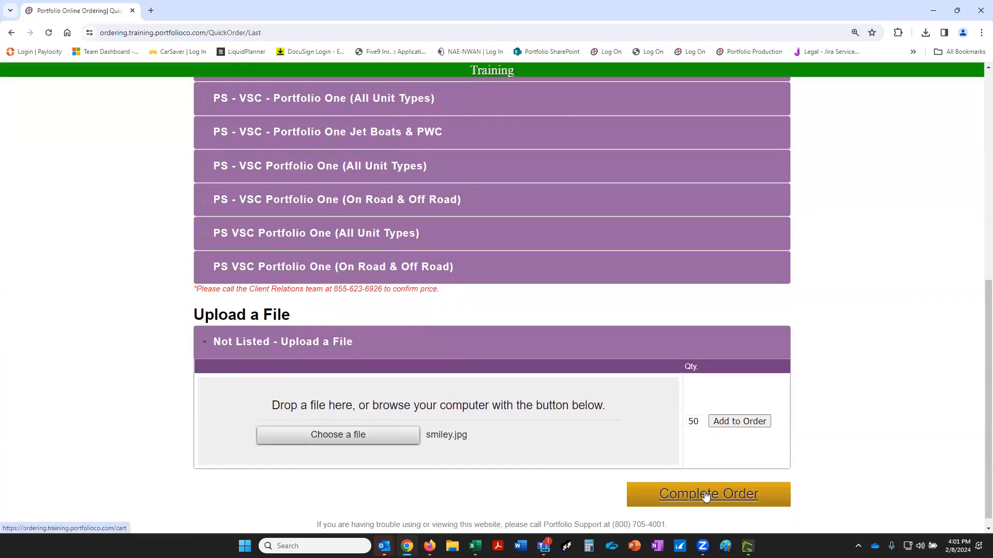
{"action": "scroll", "coordinate": [757, 397], "scroll_direction": "up", "scroll_amount": 10}
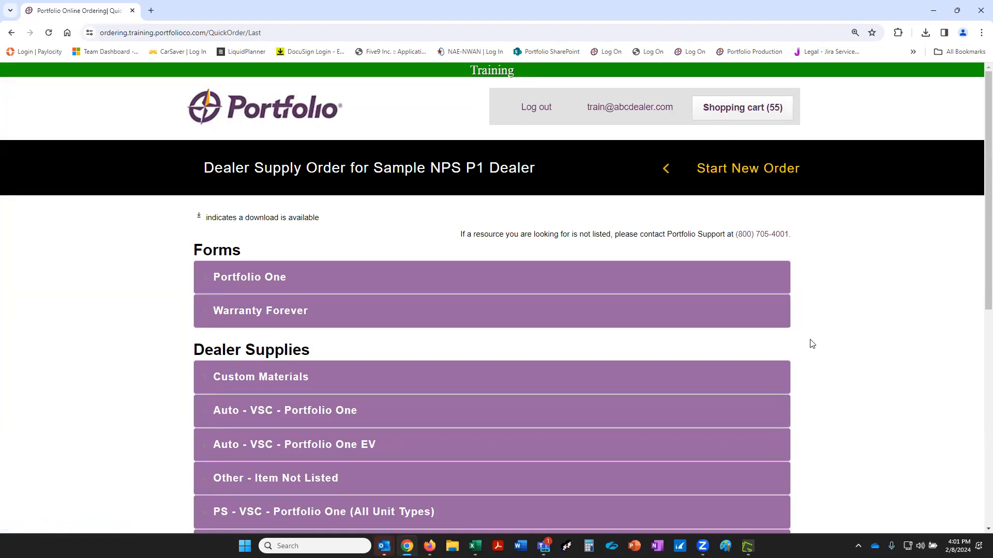
{"action": "scroll", "coordinate": [914, 416], "scroll_direction": "down", "scroll_amount": 3}
{"action": "scroll", "coordinate": [914, 415], "scroll_direction": "down", "scroll_amount": 5}
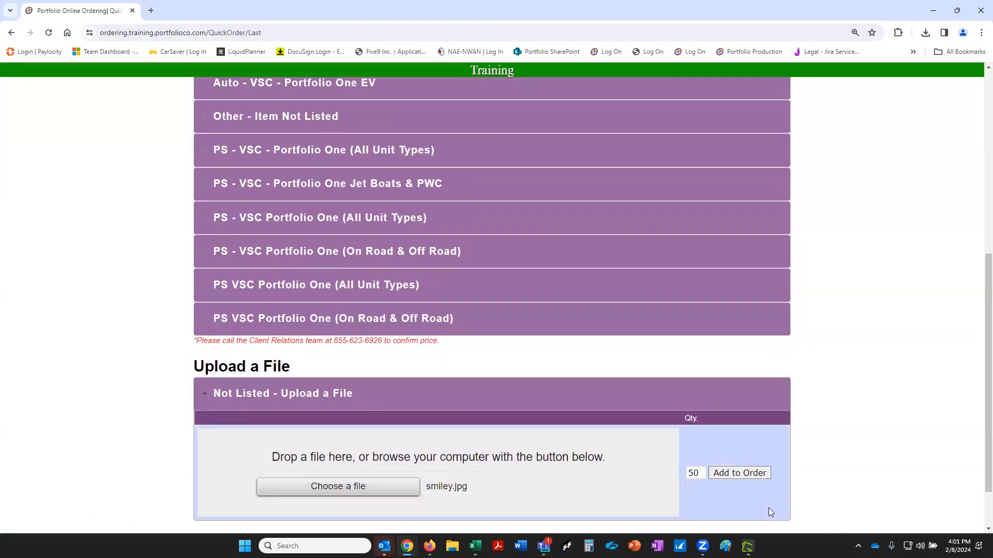
{"action": "left_click", "coordinate": [736, 503]}
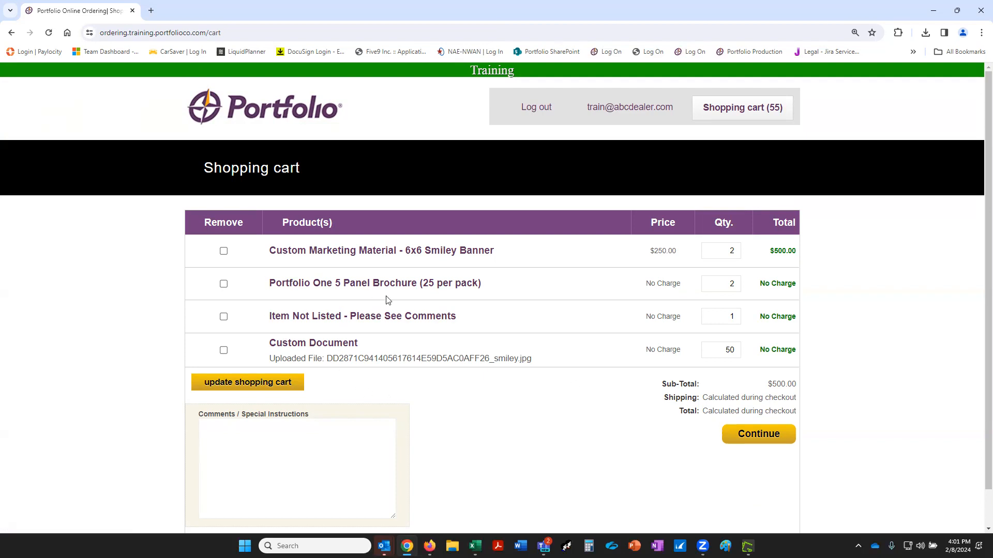
Remove the Portfolio One 5 Panel Brochure from the cart and raise the Smiley Banner quantity from 2 to 3.
{"action": "left_click", "coordinate": [223, 284]}
{"action": "left_click", "coordinate": [232, 382]}
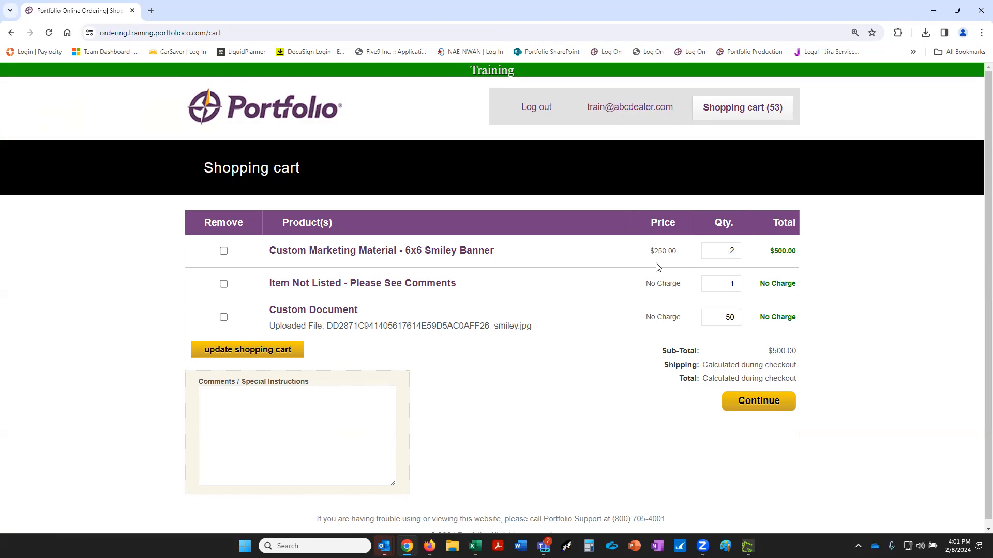
{"action": "left_click_drag", "start_coordinate": [735, 249], "coordinate": [691, 240]}
{"action": "type", "text": "3"}
{"action": "left_click", "coordinate": [213, 356]}
Review the $750.00 sub-total, shipping and total lines for the three Smiley Banners.
{"action": "left_click_drag", "start_coordinate": [663, 355], "coordinate": [809, 361]}
{"action": "left_click", "coordinate": [832, 357]}
Enter 'Please print 50 of the attached Smiley Brochures.' as the cart's special instructions.
{"action": "left_click", "coordinate": [270, 419]}
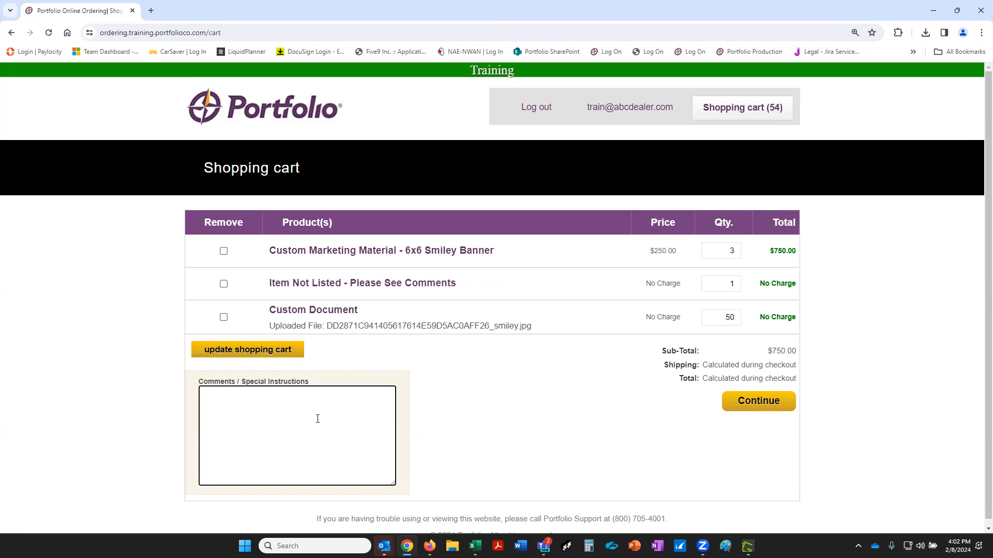
{"action": "type", "text": "ease print 50 of the attached Smile"}
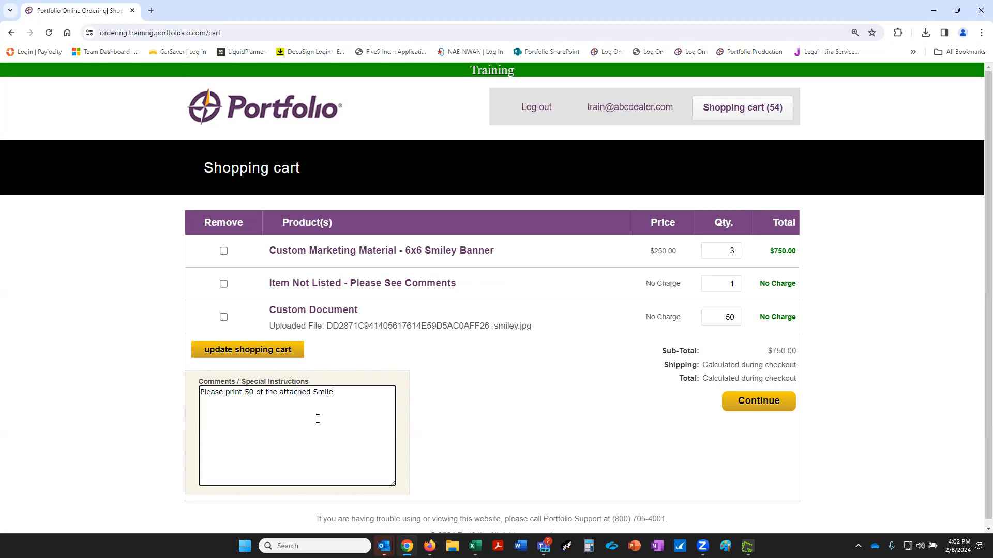
{"action": "type", "text": "y Brp"}
{"action": "type", "text": "chures."}
Proceed to Checkout and look over the Billing address step, set to bill the dealer.
{"action": "left_click", "coordinate": [758, 401]}
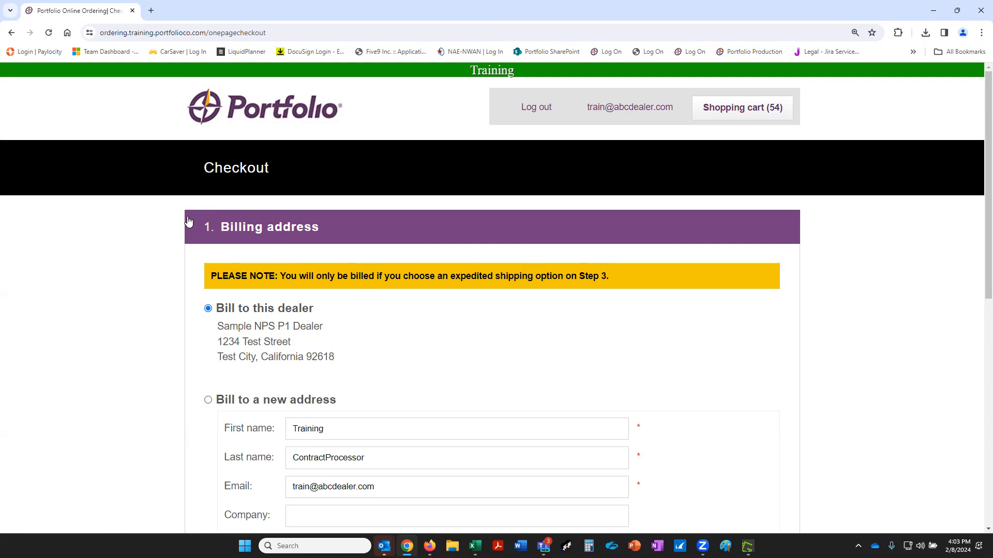
{"action": "scroll", "coordinate": [597, 408], "scroll_direction": "down", "scroll_amount": 1}
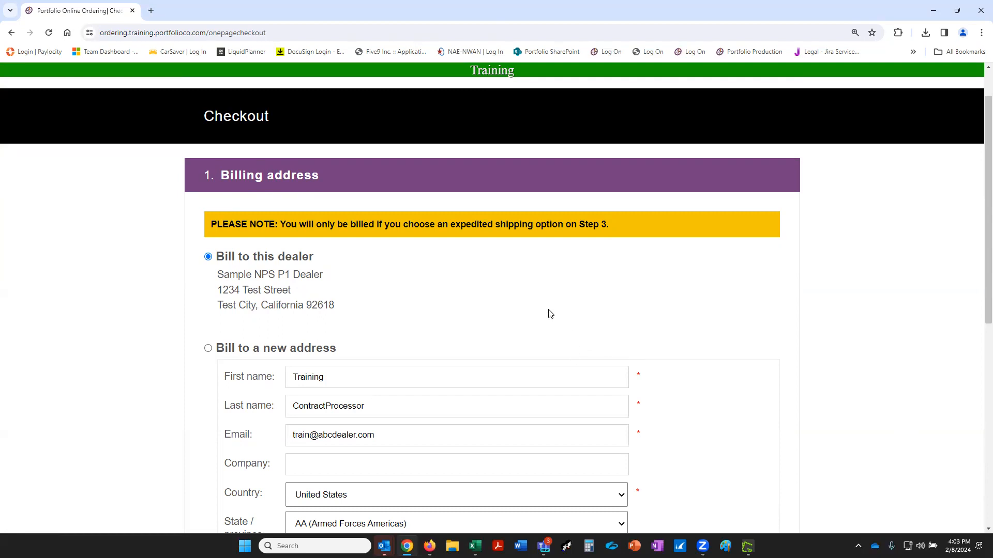
{"action": "scroll", "coordinate": [548, 313], "scroll_direction": "down", "scroll_amount": 2}
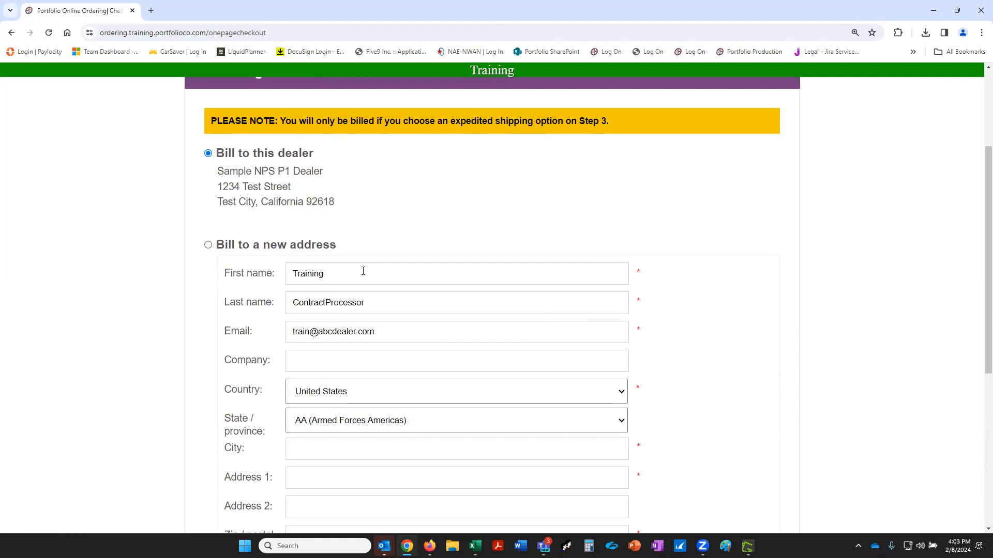
{"action": "scroll", "coordinate": [310, 288], "scroll_direction": "up", "scroll_amount": 2}
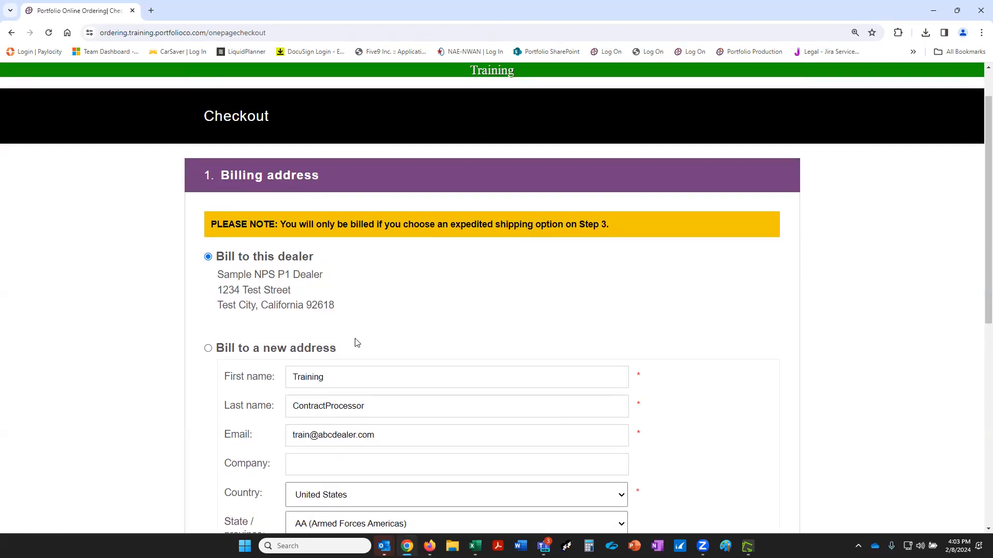
{"action": "scroll", "coordinate": [356, 342], "scroll_direction": "up", "scroll_amount": 1}
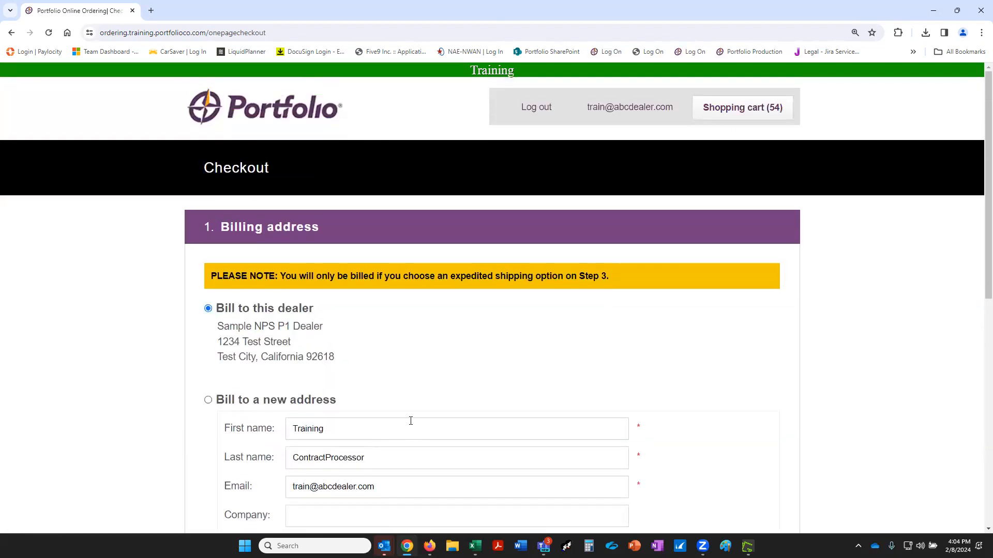
Go from the account link to My account's Addresses page and begin adding a new address.
{"action": "left_click", "coordinate": [598, 115]}
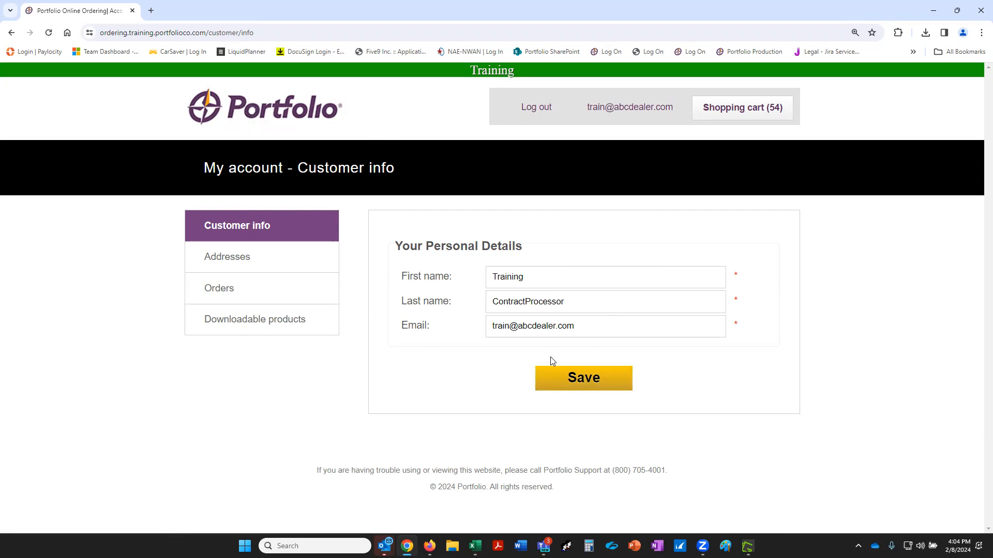
{"action": "left_click", "coordinate": [239, 262]}
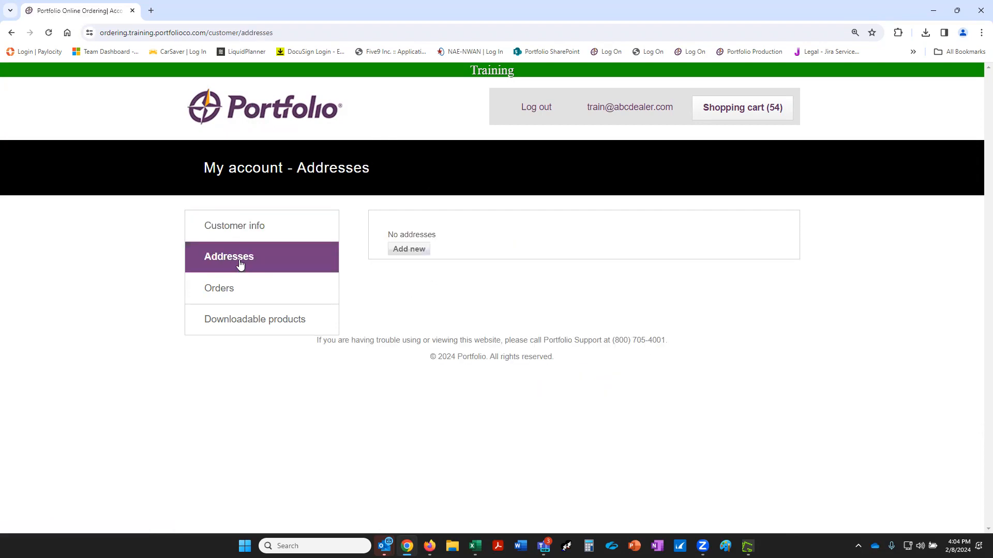
{"action": "left_click", "coordinate": [429, 251]}
Fill in the contact's first and last name and autofill the e-mail and address details.
{"action": "left_click", "coordinate": [488, 243]}
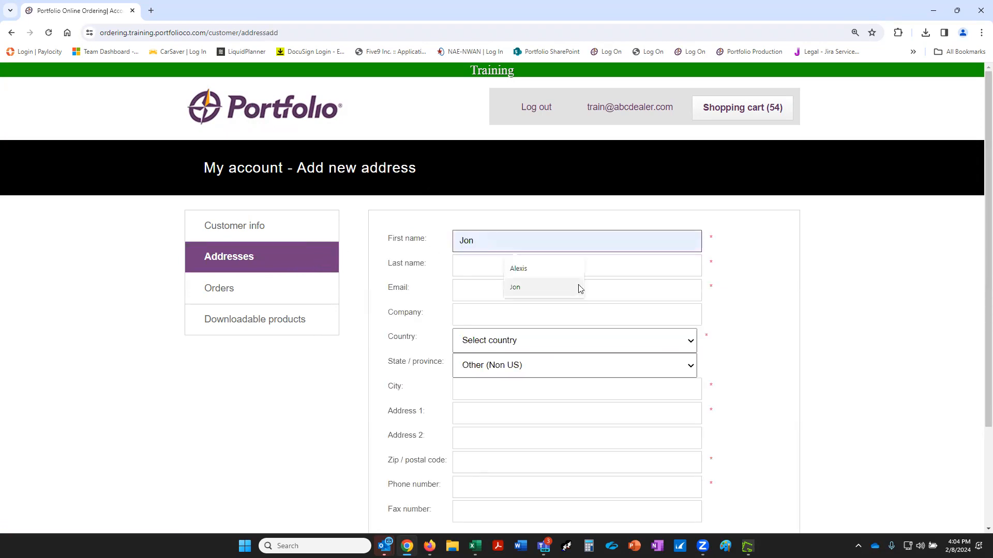
{"action": "left_click", "coordinate": [557, 273]}
{"action": "left_click", "coordinate": [481, 267]}
{"action": "type", "text": "Ward"}
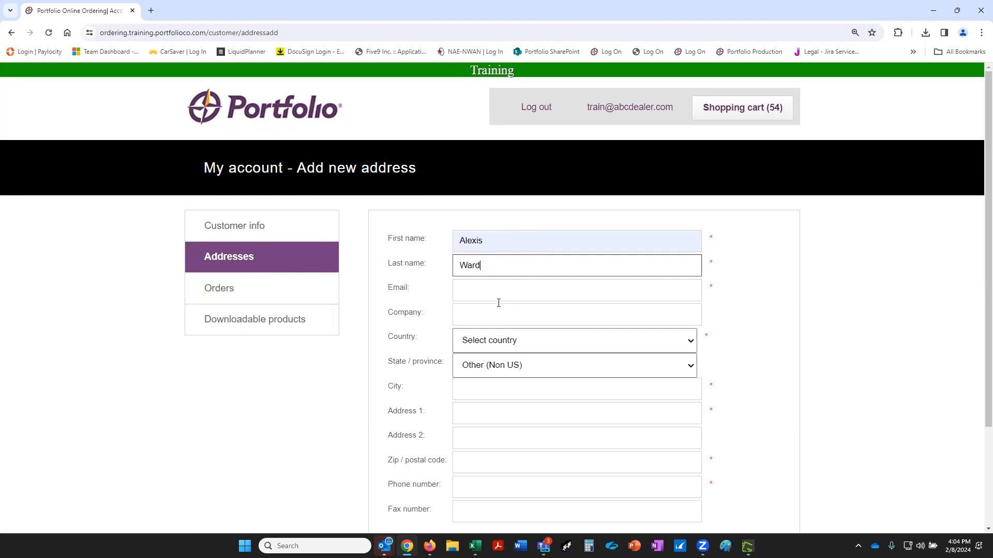
{"action": "left_click", "coordinate": [502, 290]}
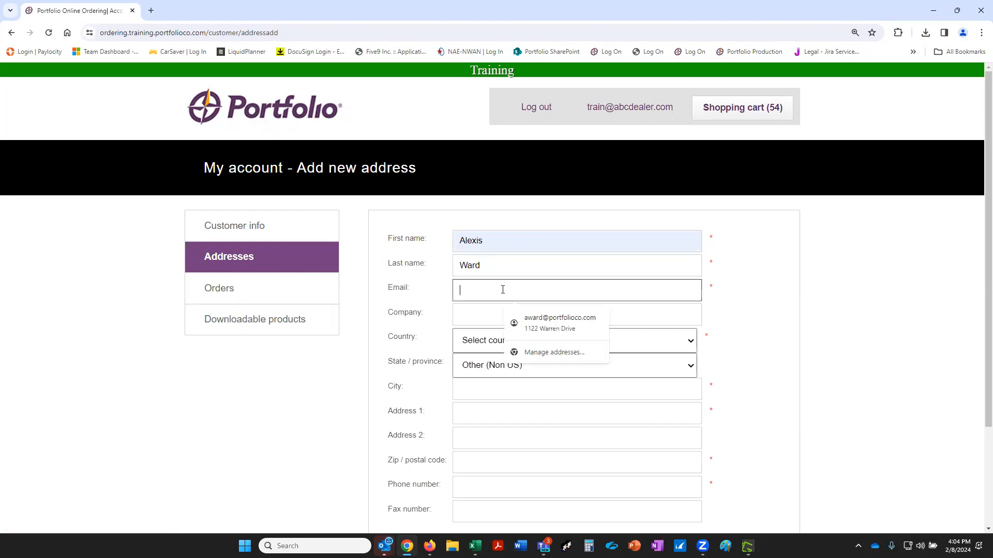
{"action": "left_click", "coordinate": [562, 324]}
Replace the prefilled street address and zip code with the contact's correct ones.
{"action": "left_click_drag", "start_coordinate": [533, 414], "coordinate": [444, 414]}
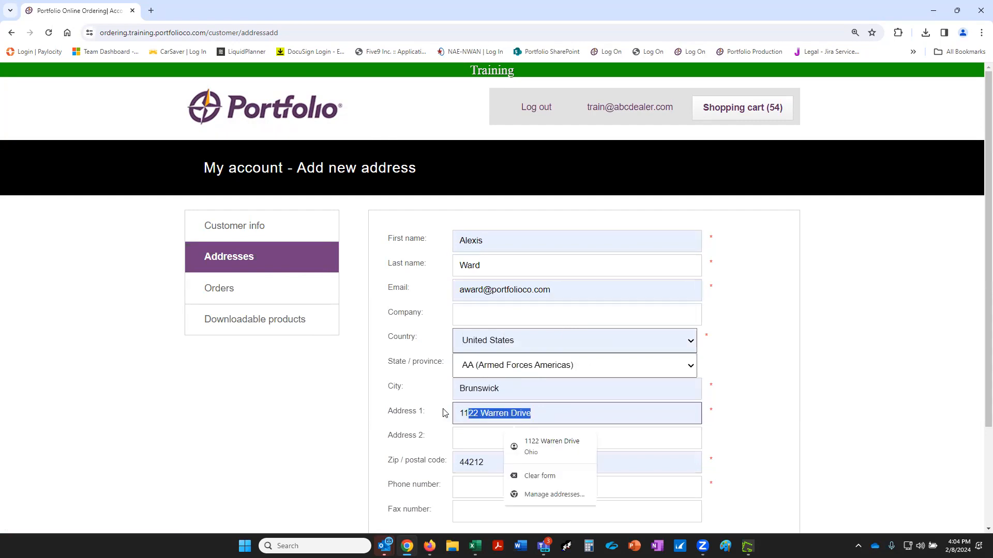
{"action": "key", "text": "BackSpace"}
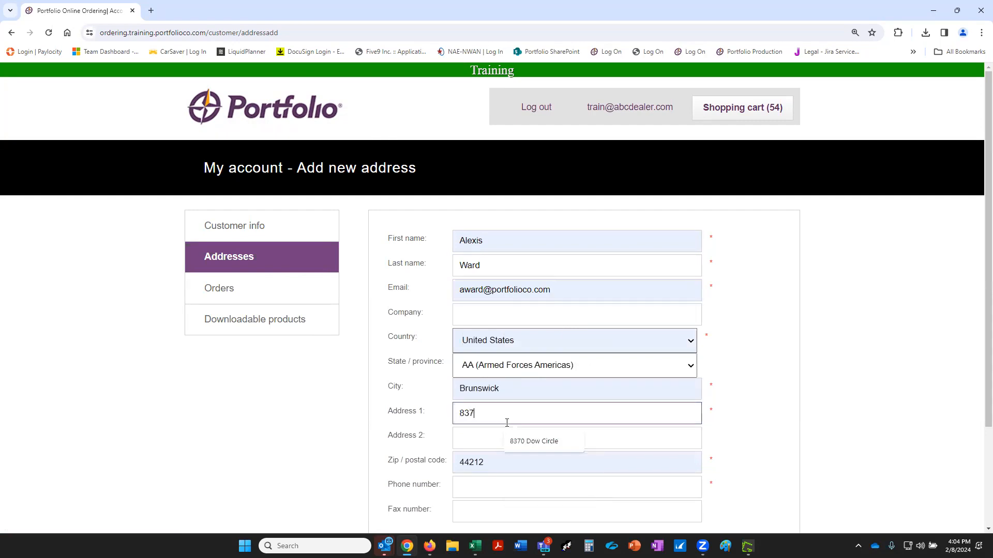
{"action": "left_click", "coordinate": [522, 441]}
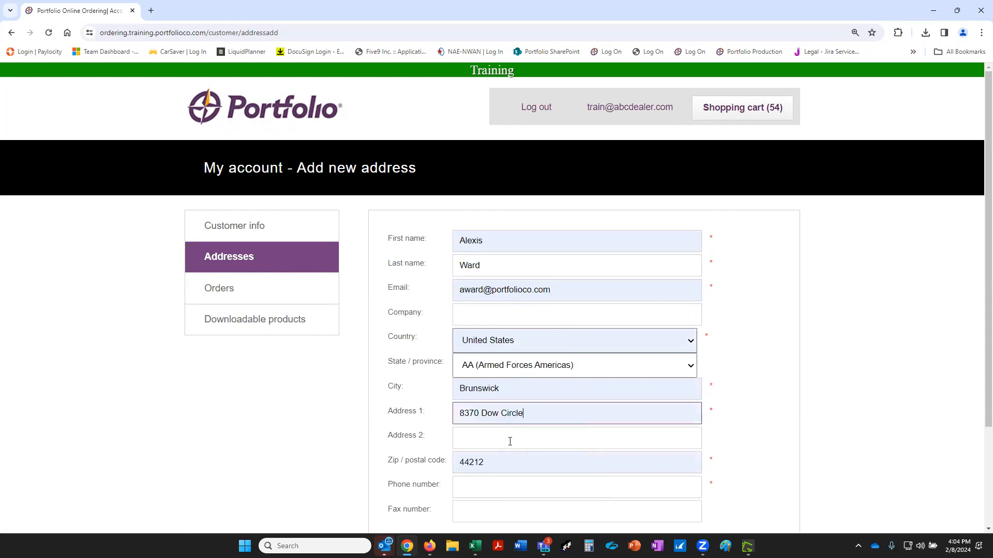
{"action": "left_click", "coordinate": [388, 462]}
{"action": "type", "text": "44136"}
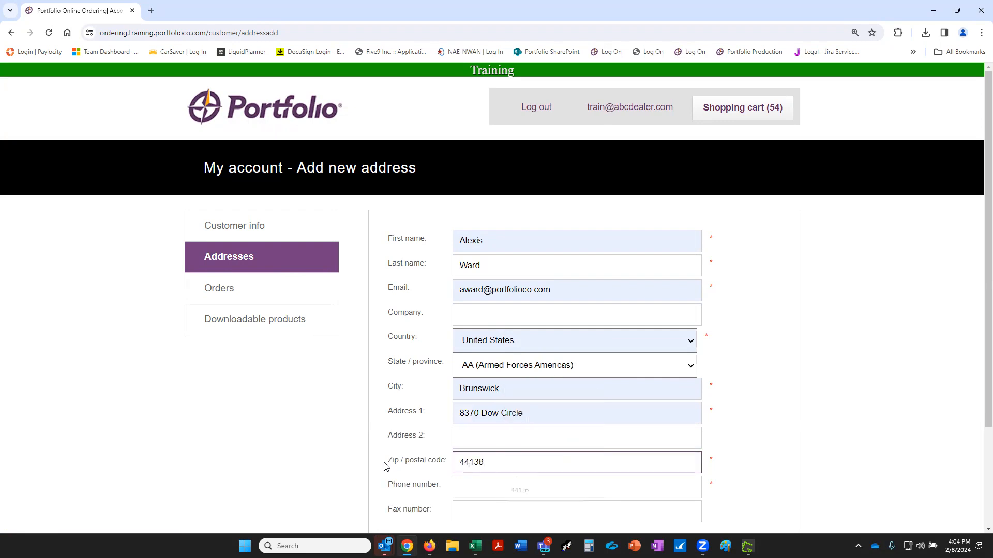
{"action": "scroll", "coordinate": [480, 433], "scroll_direction": "down", "scroll_amount": 1}
{"action": "scroll", "coordinate": [479, 434], "scroll_direction": "down", "scroll_amount": 1}
Add the contact's phone number and save the new address.
{"action": "left_click", "coordinate": [450, 428]}
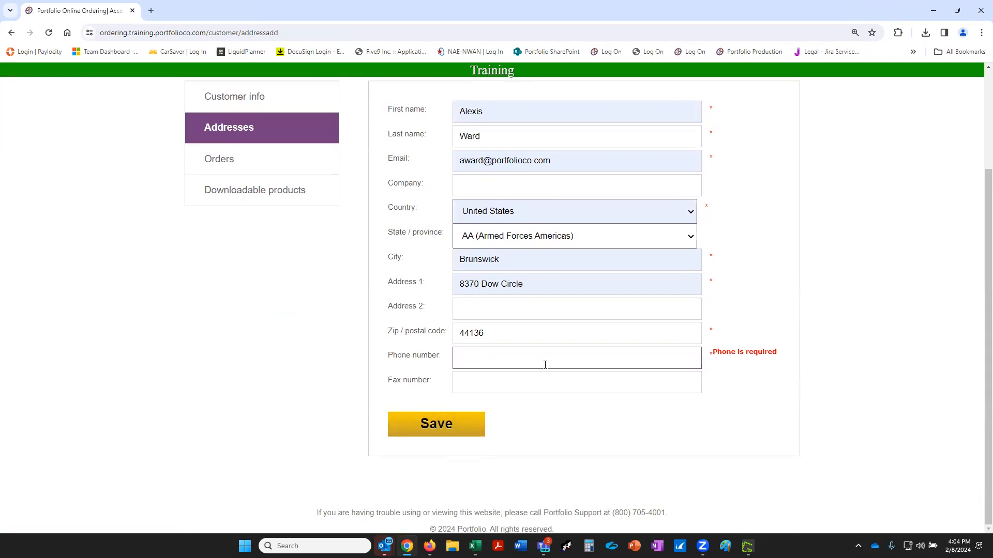
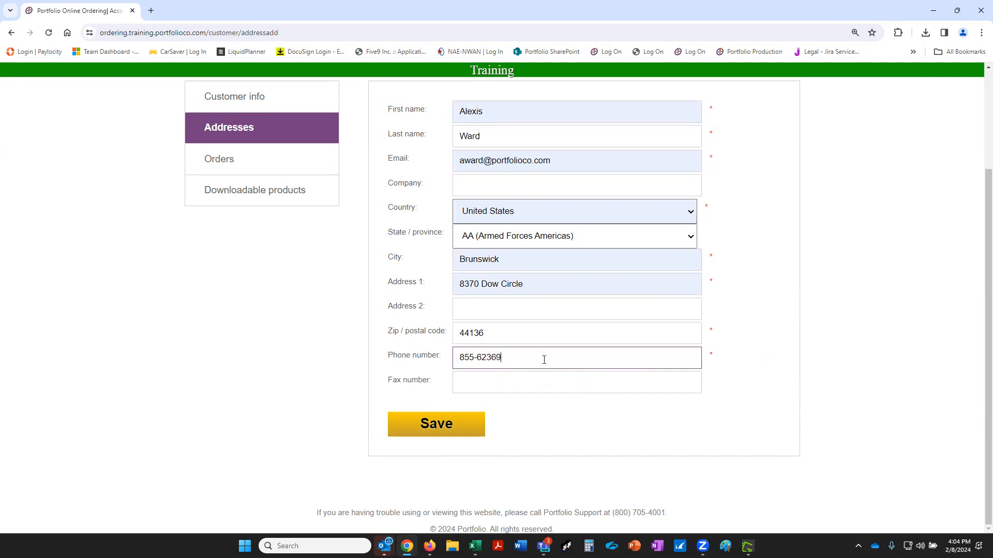
{"action": "left_click", "coordinate": [426, 428]}
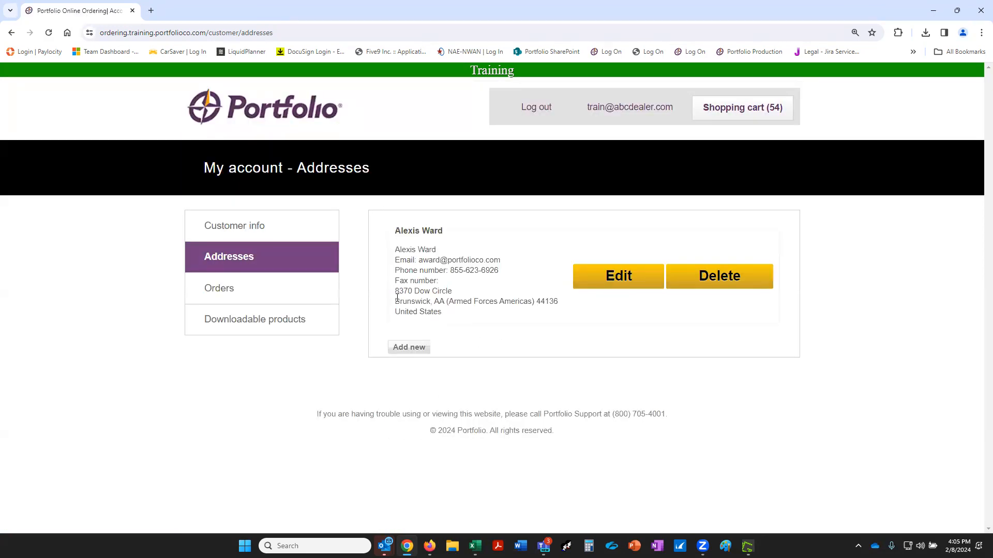
Return through the shopping cart to Checkout, where the new address appears as a past-address billing option.
{"action": "left_click", "coordinate": [758, 117]}
{"action": "left_click", "coordinate": [760, 419]}
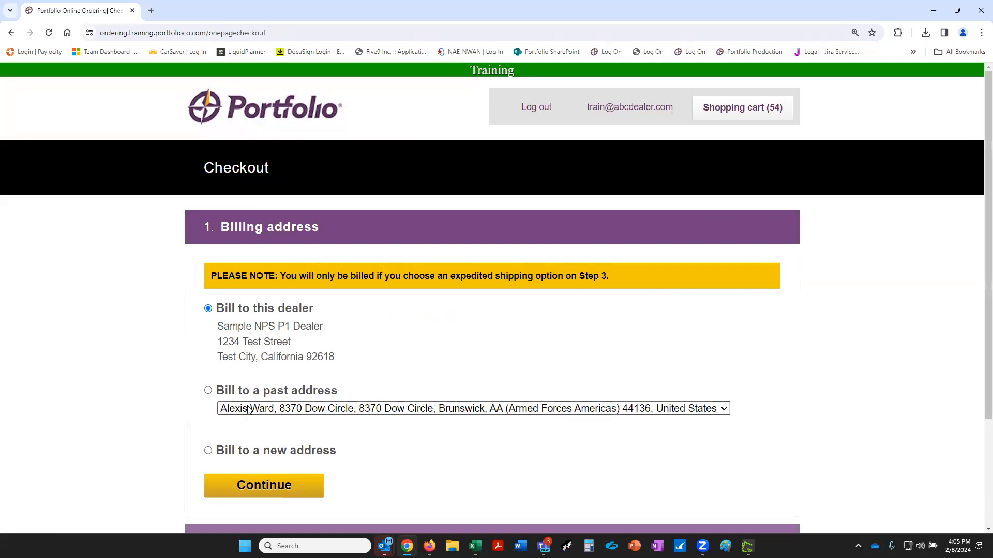
{"action": "scroll", "coordinate": [248, 410], "scroll_direction": "down", "scroll_amount": 2}
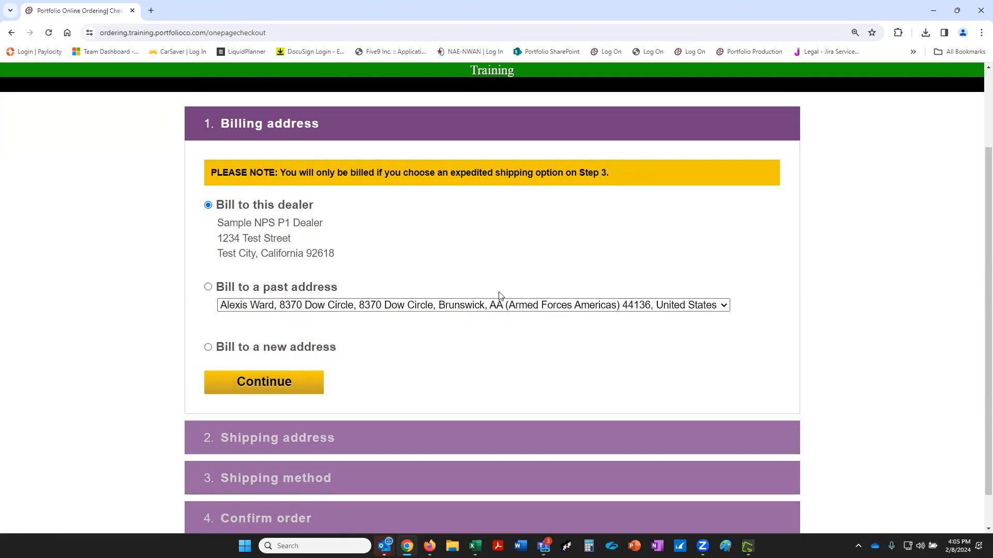
Try the new and past address billing options, then bill the dealer and continue to Shipping address.
{"action": "scroll", "coordinate": [685, 135], "scroll_direction": "up", "scroll_amount": 2}
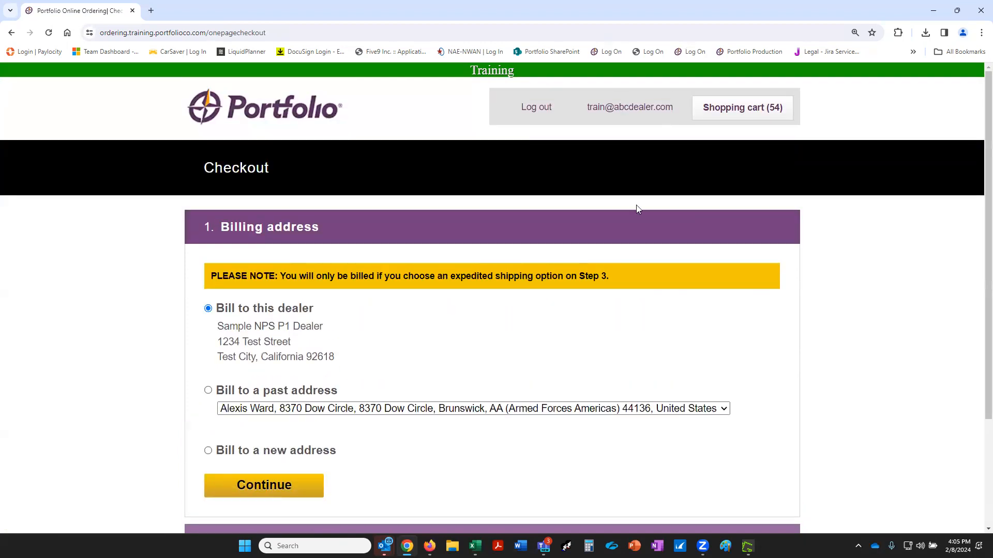
{"action": "left_click", "coordinate": [208, 398]}
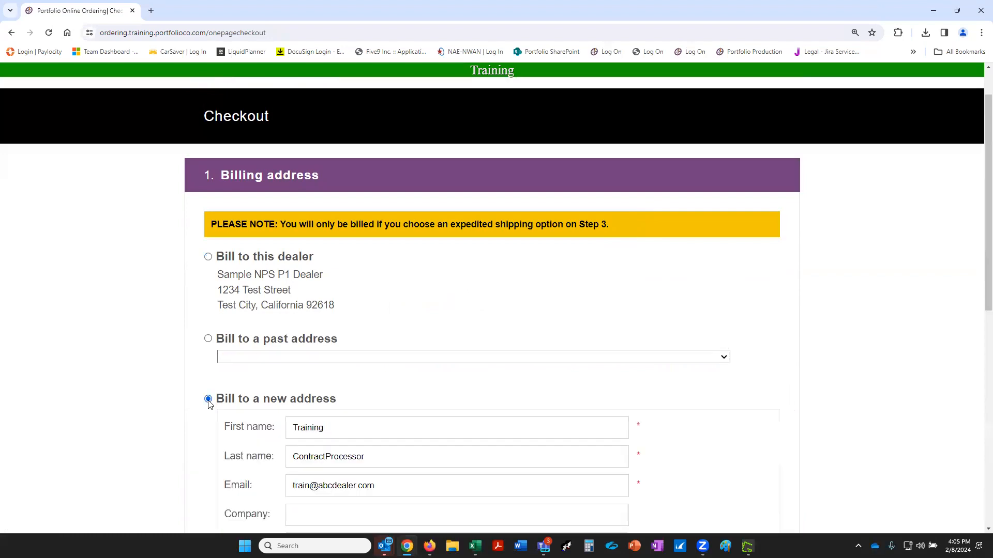
{"action": "scroll", "coordinate": [273, 392], "scroll_direction": "down", "scroll_amount": 1}
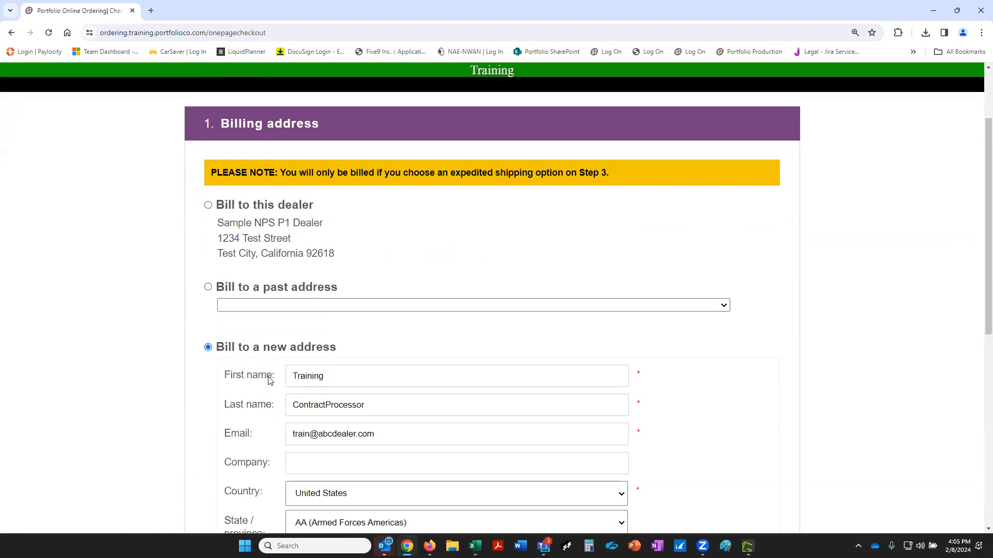
{"action": "scroll", "coordinate": [401, 378], "scroll_direction": "down", "scroll_amount": 1}
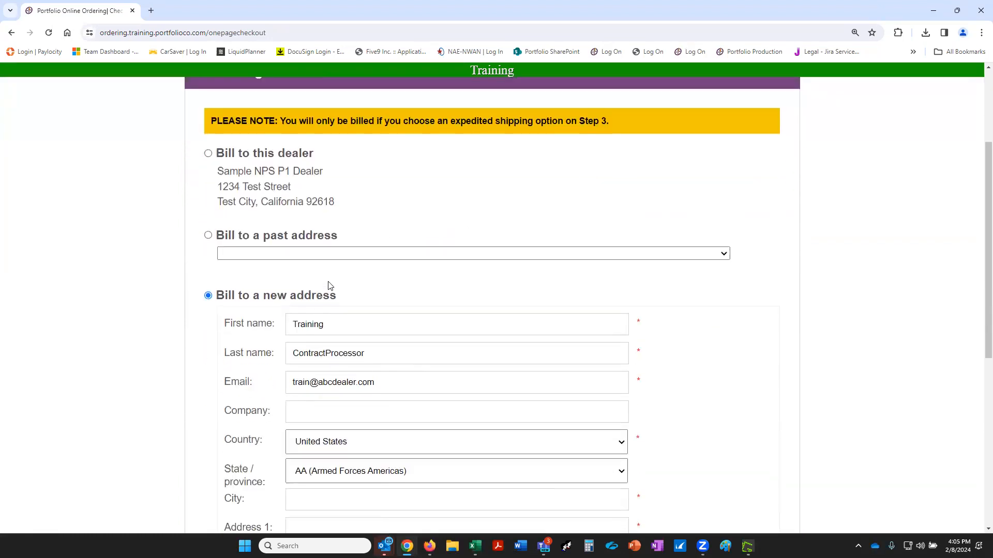
{"action": "scroll", "coordinate": [379, 381], "scroll_direction": "up", "scroll_amount": 2}
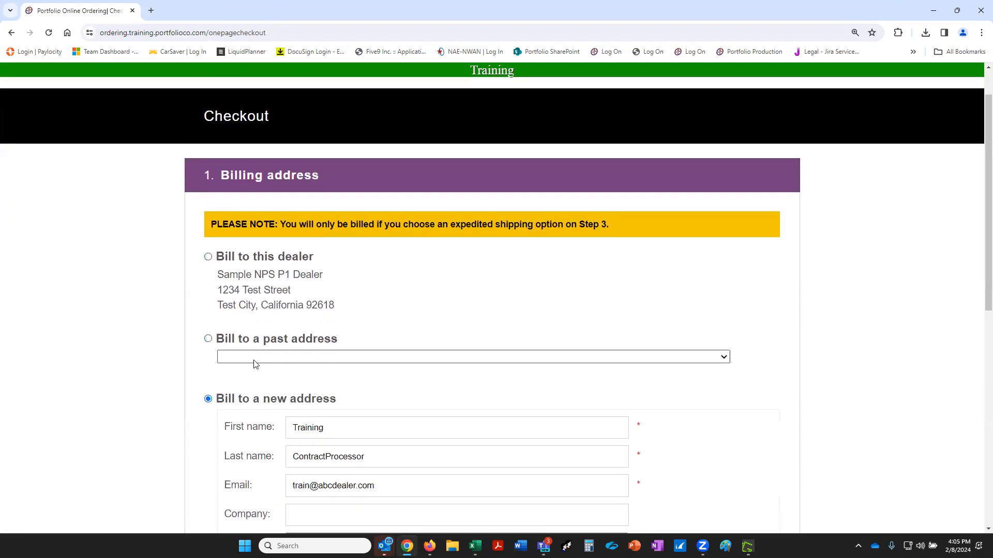
{"action": "left_click", "coordinate": [208, 338]}
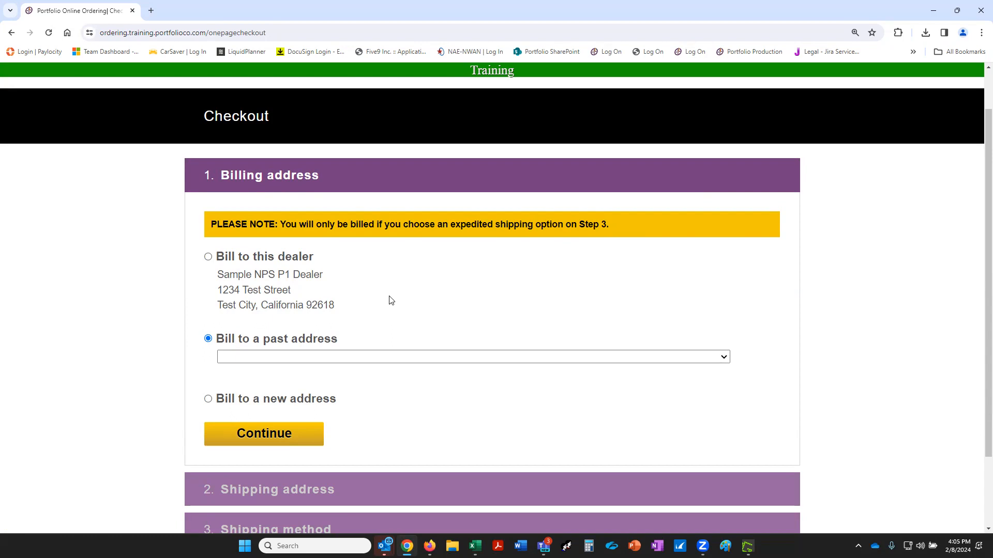
{"action": "left_click", "coordinate": [208, 257]}
{"action": "left_click", "coordinate": [281, 445]}
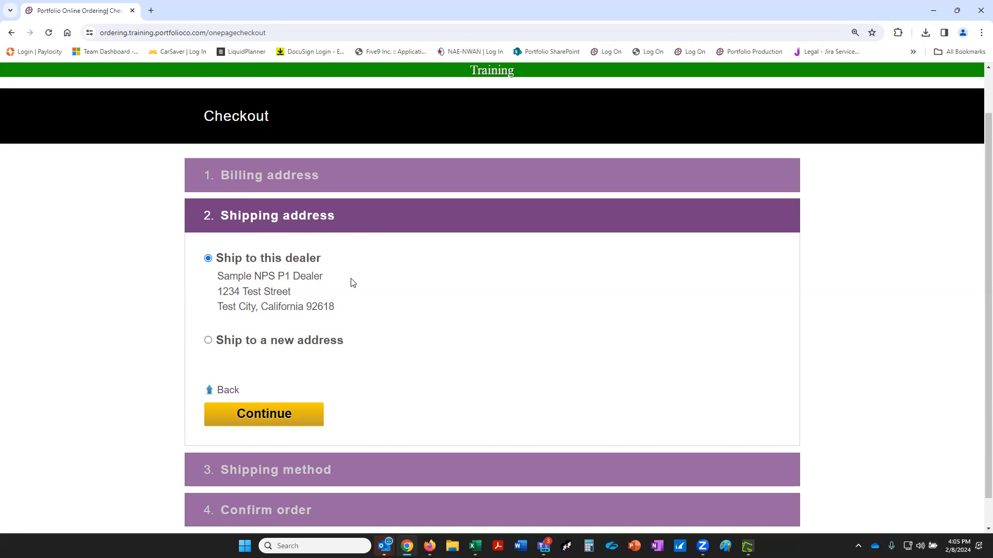
{"action": "left_click", "coordinate": [208, 341]}
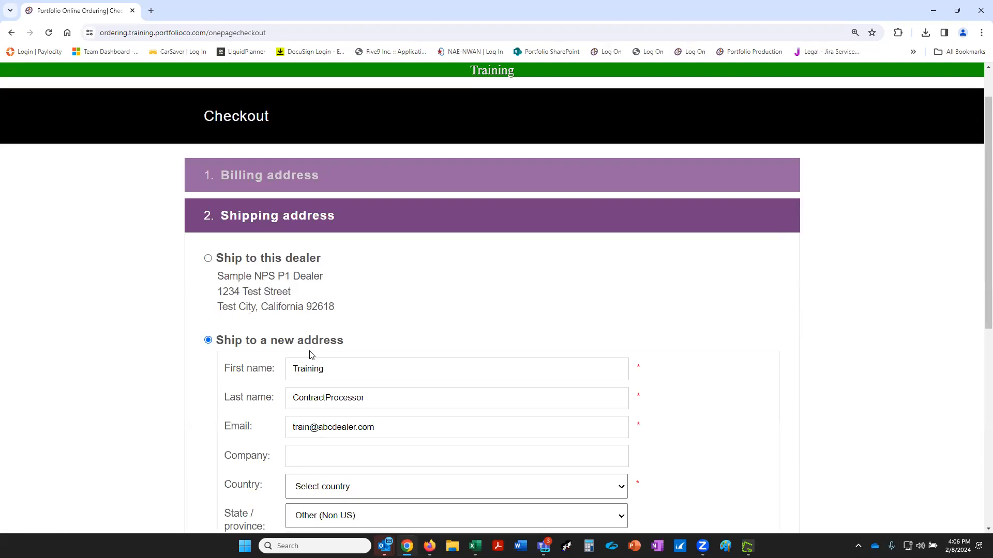
{"action": "scroll", "coordinate": [311, 355], "scroll_direction": "down", "scroll_amount": 2}
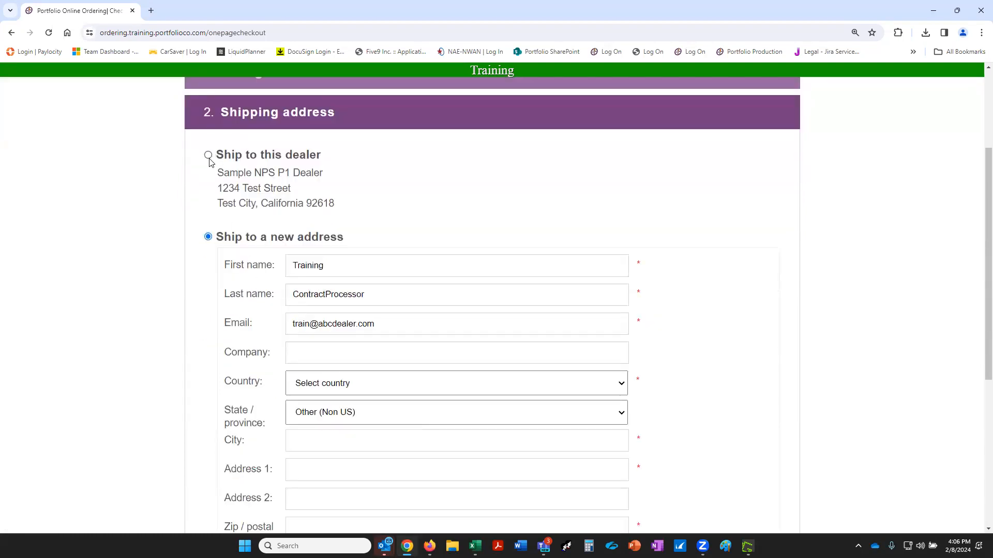
{"action": "left_click", "coordinate": [209, 156]}
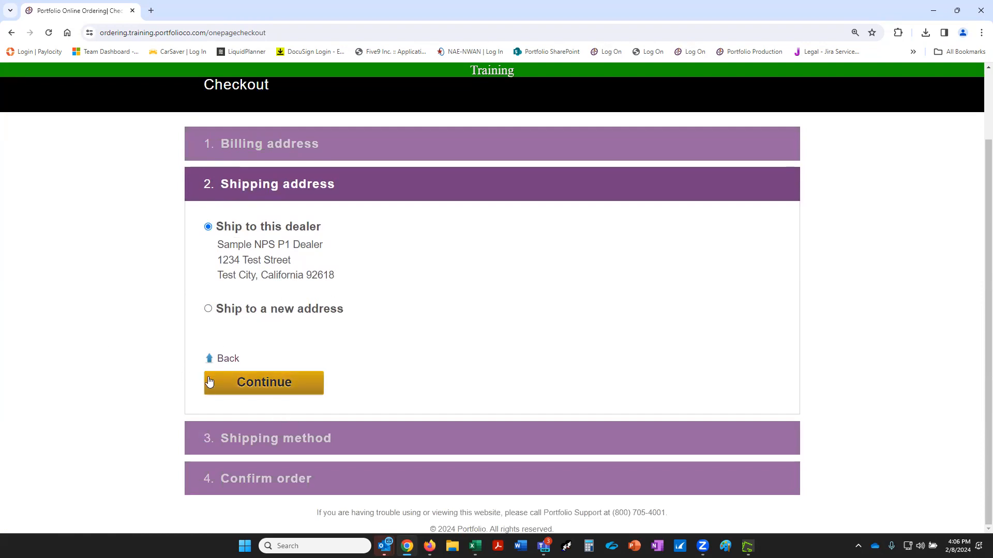
{"action": "left_click", "coordinate": [211, 360]}
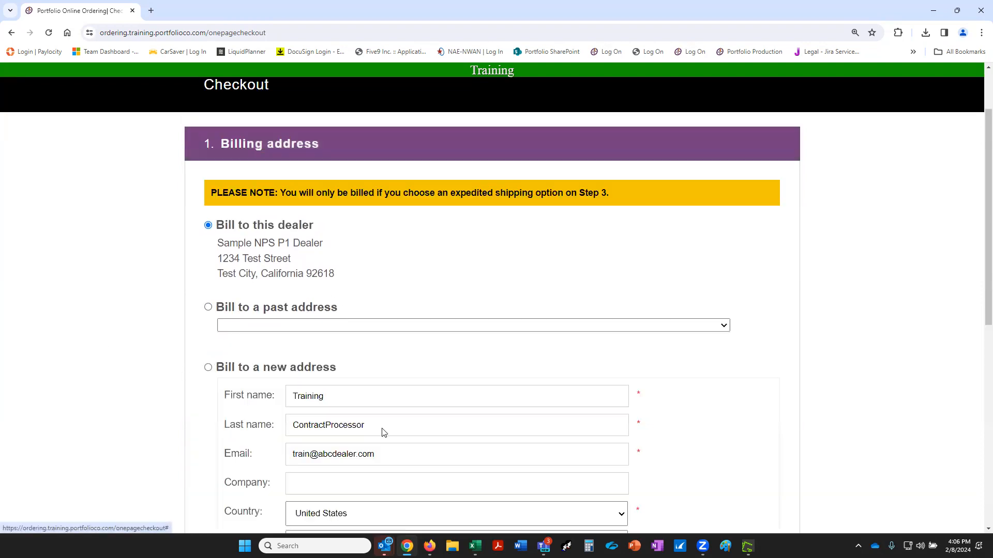
{"action": "scroll", "coordinate": [352, 290], "scroll_direction": "down", "scroll_amount": 5}
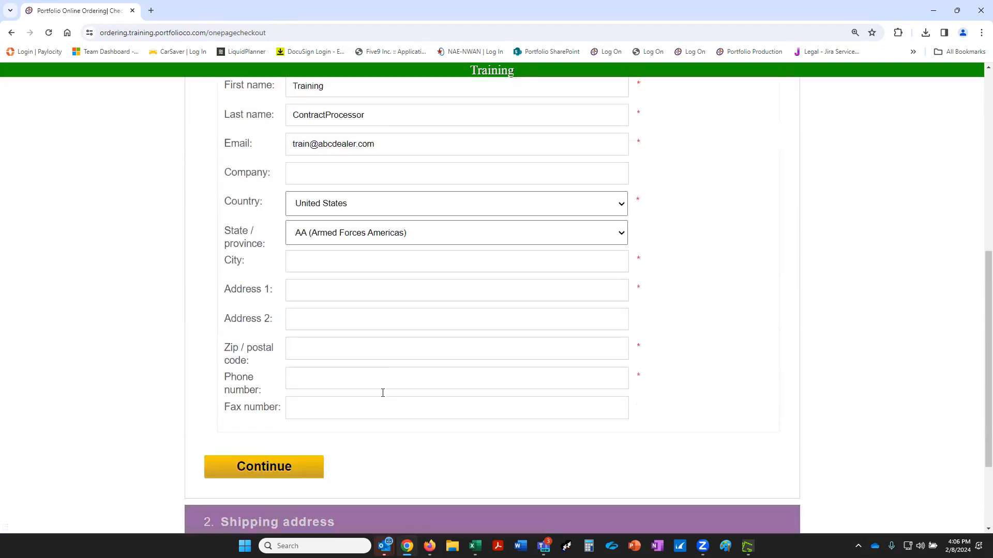
{"action": "left_click", "coordinate": [259, 468]}
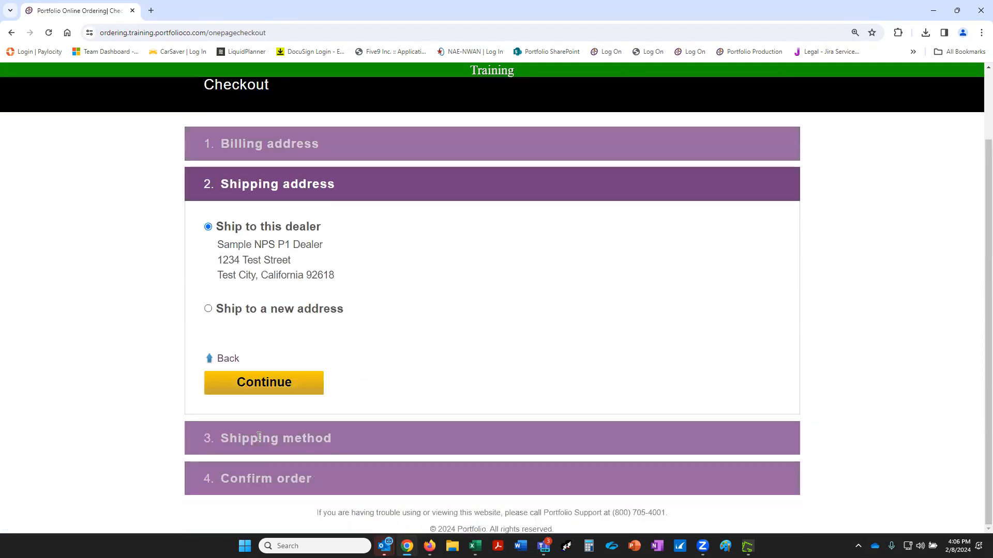
Confirm shipping to the dealer's address and advance to the Shipping method step.
{"action": "left_click", "coordinate": [262, 392]}
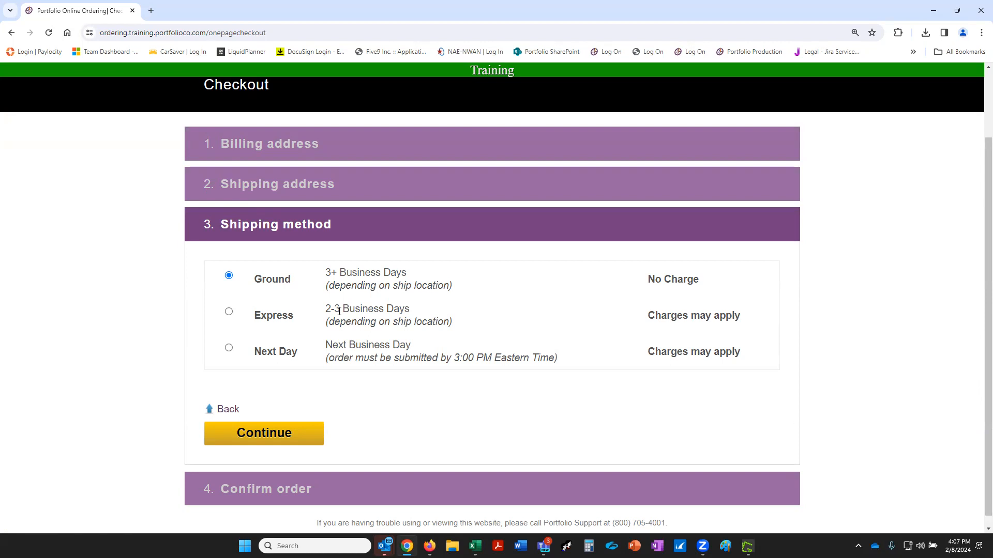
Compare Express and Next Day shipping, keep free Ground, and continue to Confirm order.
{"action": "left_click", "coordinate": [229, 311]}
{"action": "left_click", "coordinate": [229, 348]}
{"action": "left_click", "coordinate": [228, 275]}
{"action": "left_click", "coordinate": [286, 449]}
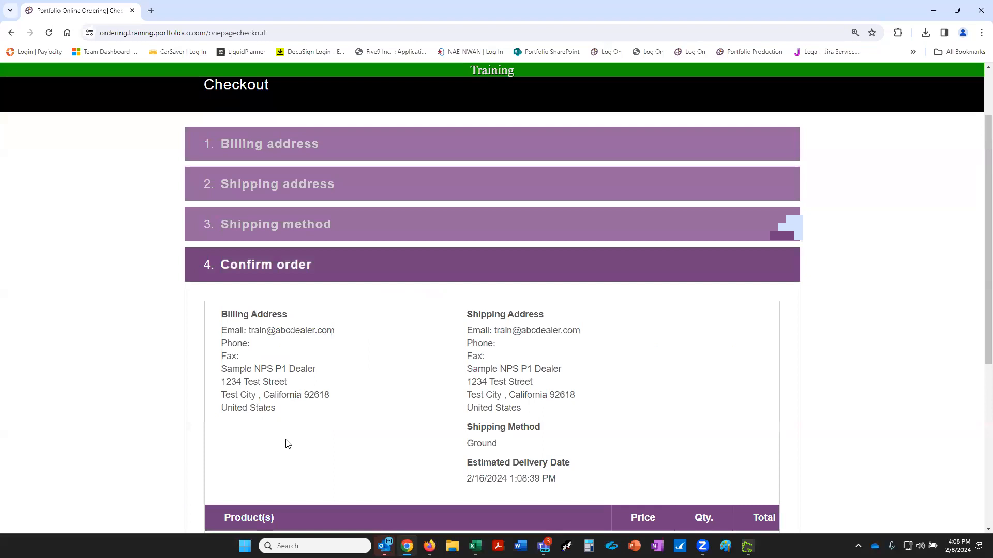
{"action": "scroll", "coordinate": [186, 284], "scroll_direction": "down", "scroll_amount": 3}
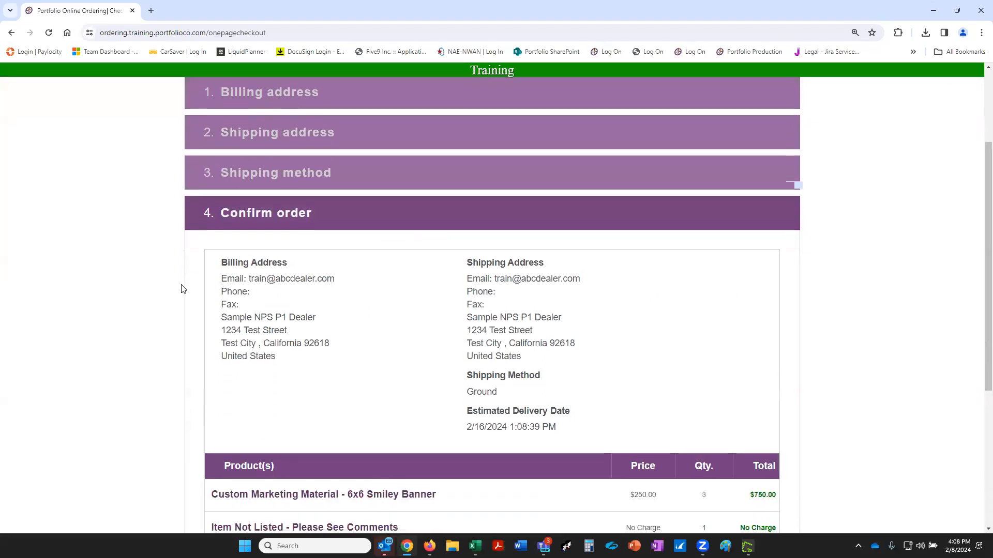
{"action": "scroll", "coordinate": [173, 298], "scroll_direction": "up", "scroll_amount": 1}
{"action": "scroll", "coordinate": [173, 300], "scroll_direction": "down", "scroll_amount": 2}
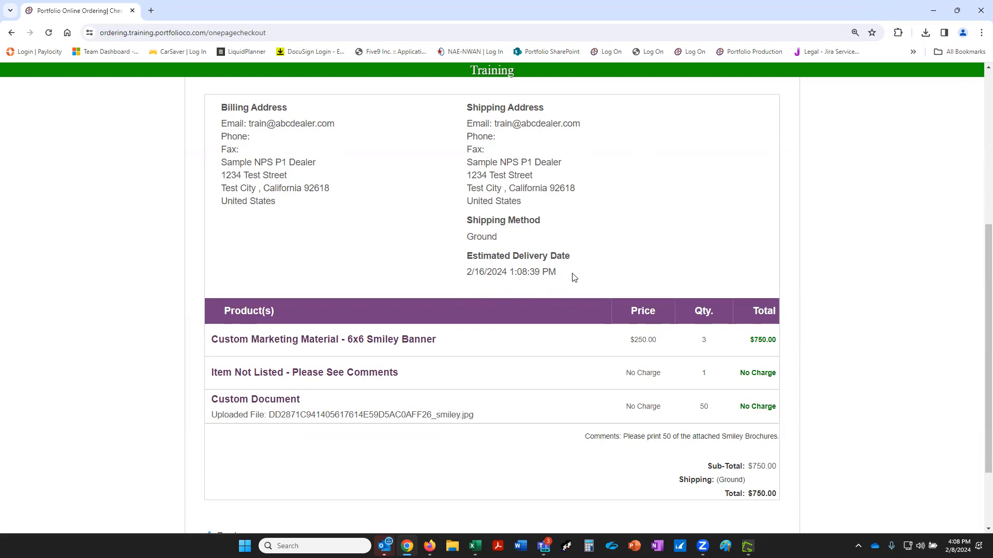
{"action": "scroll", "coordinate": [574, 274], "scroll_direction": "up", "scroll_amount": 1}
{"action": "scroll", "coordinate": [450, 298], "scroll_direction": "up", "scroll_amount": 1}
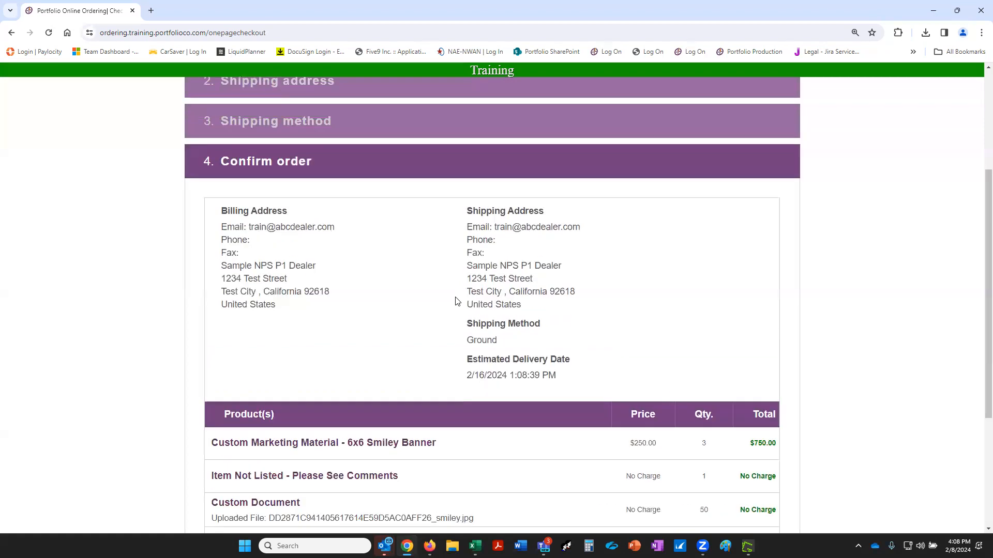
{"action": "scroll", "coordinate": [231, 204], "scroll_direction": "up", "scroll_amount": 2}
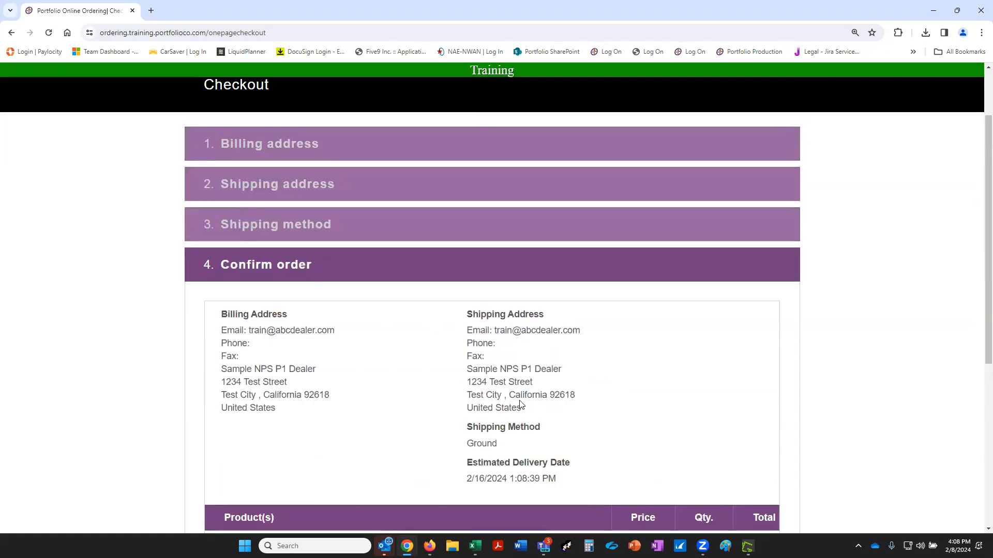
{"action": "scroll", "coordinate": [523, 414], "scroll_direction": "down", "scroll_amount": 1}
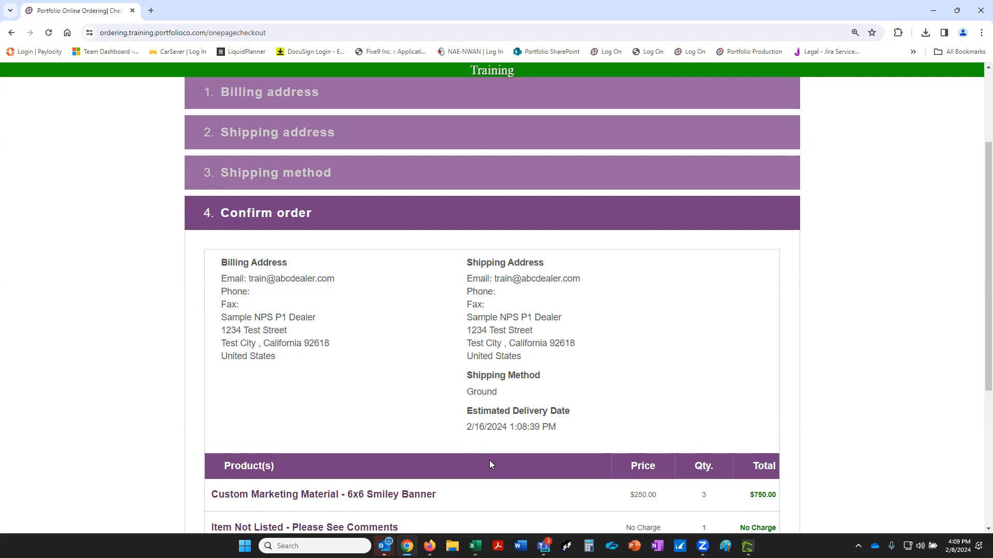
{"action": "scroll", "coordinate": [556, 403], "scroll_direction": "down", "scroll_amount": 2}
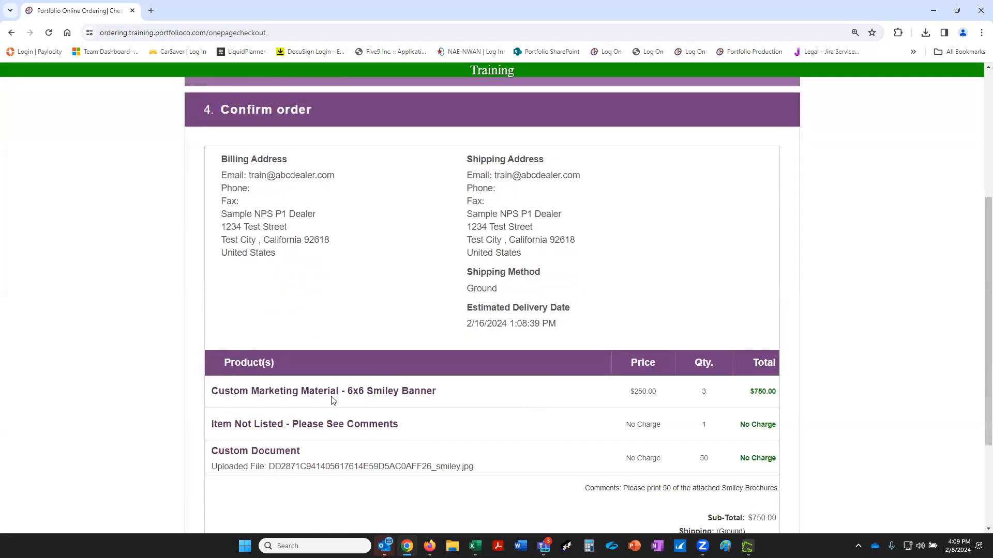
{"action": "scroll", "coordinate": [365, 486], "scroll_direction": "down", "scroll_amount": 1}
{"action": "scroll", "coordinate": [366, 482], "scroll_direction": "up", "scroll_amount": 1}
{"action": "scroll", "coordinate": [406, 426], "scroll_direction": "down", "scroll_amount": 3}
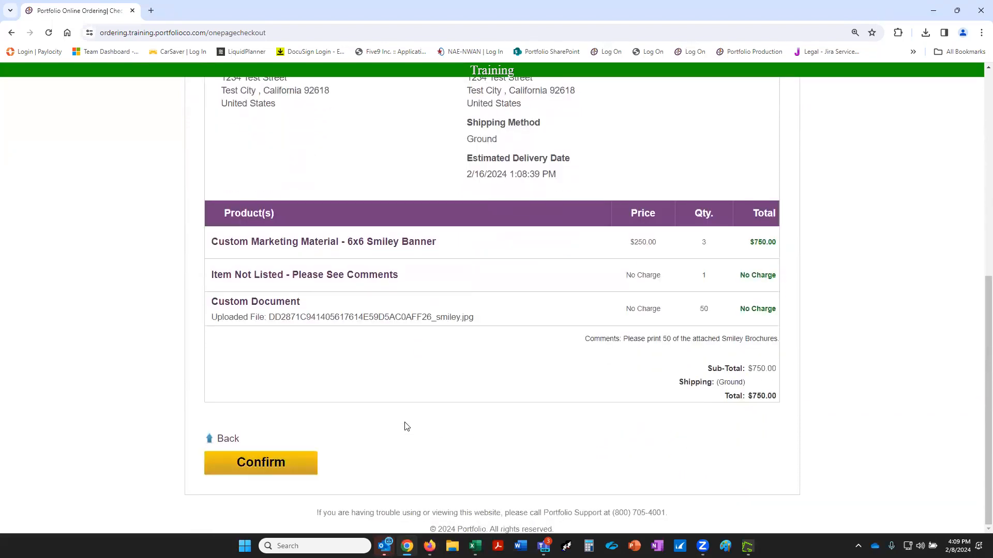
Confirm the order and review its details: smiley banner, smiley file, comments, $750.00, Processing and Paid.
{"action": "left_click", "coordinate": [260, 454]}
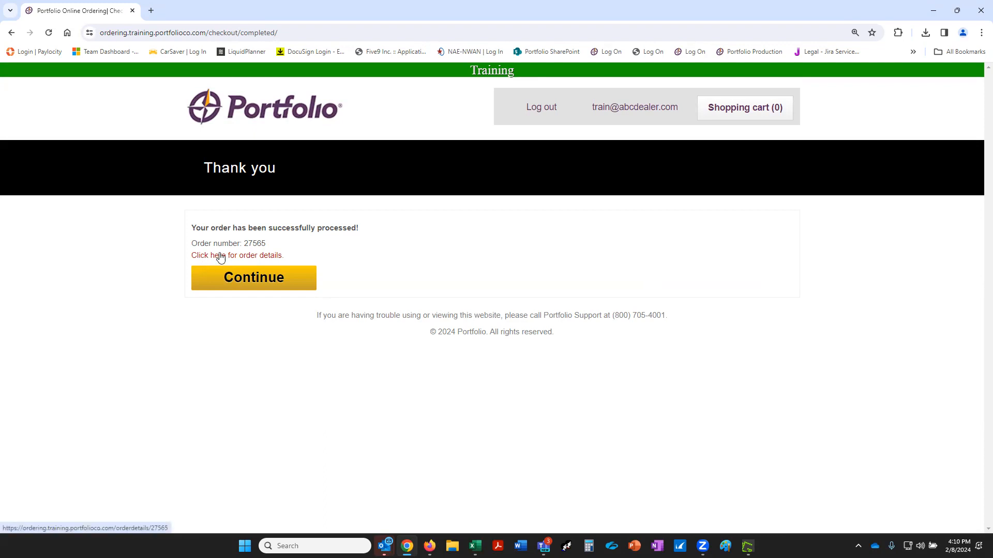
{"action": "left_click", "coordinate": [242, 257]}
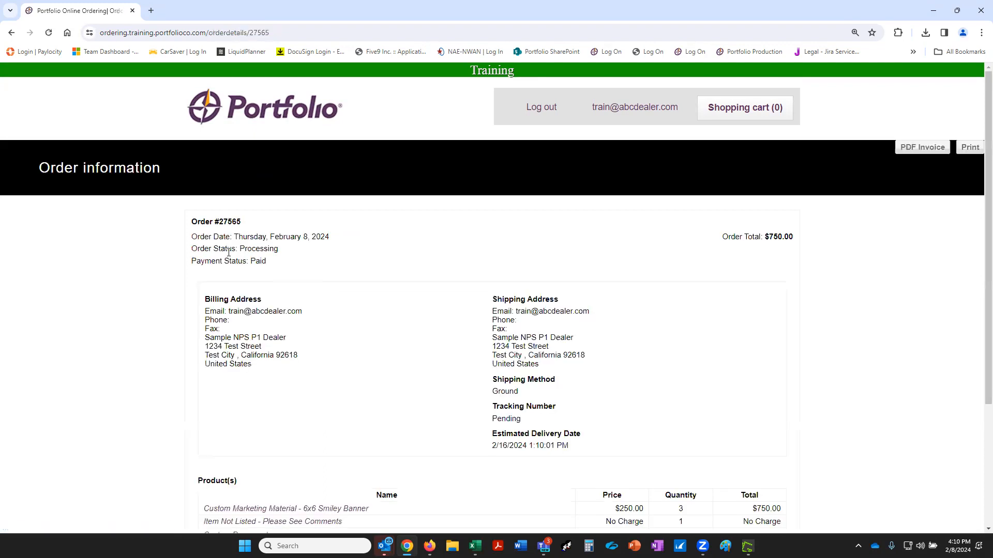
{"action": "scroll", "coordinate": [525, 335], "scroll_direction": "down", "scroll_amount": 3}
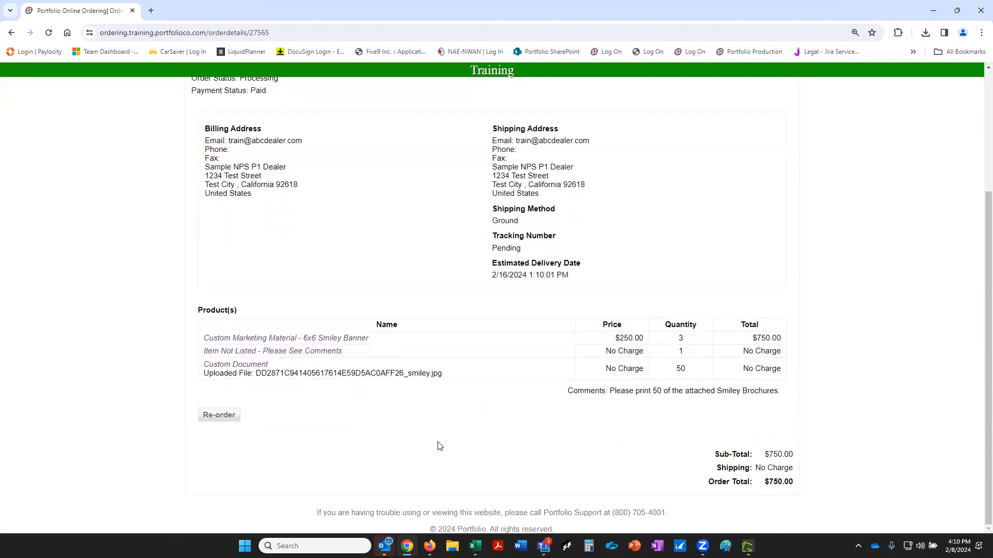
{"action": "scroll", "coordinate": [297, 362], "scroll_direction": "up", "scroll_amount": 3}
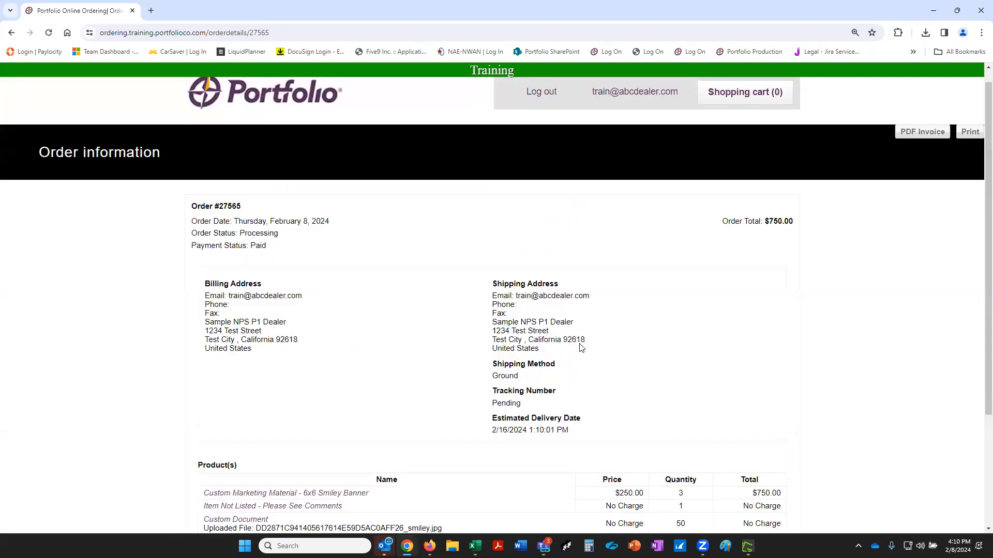
{"action": "scroll", "coordinate": [465, 413], "scroll_direction": "down", "scroll_amount": 2}
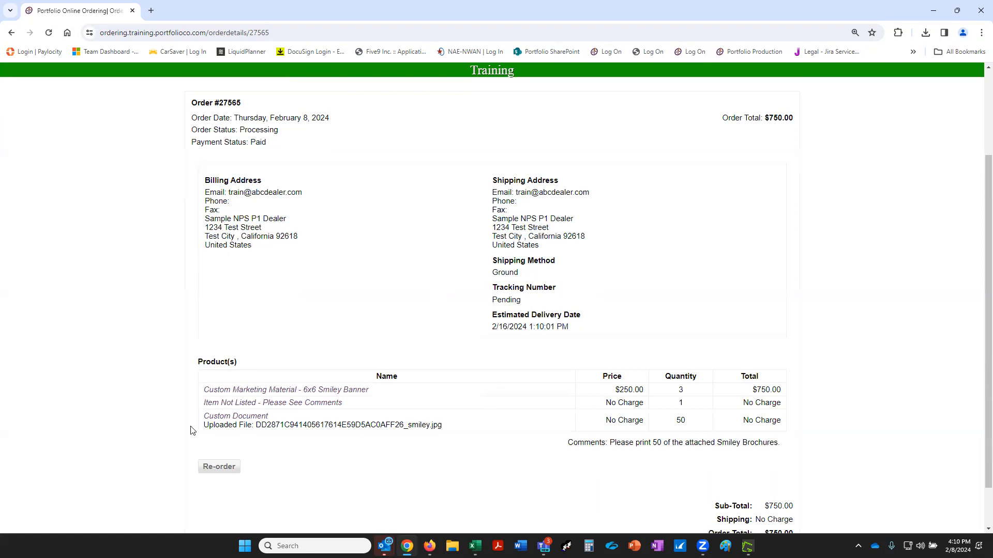
{"action": "scroll", "coordinate": [209, 398], "scroll_direction": "up", "scroll_amount": 3}
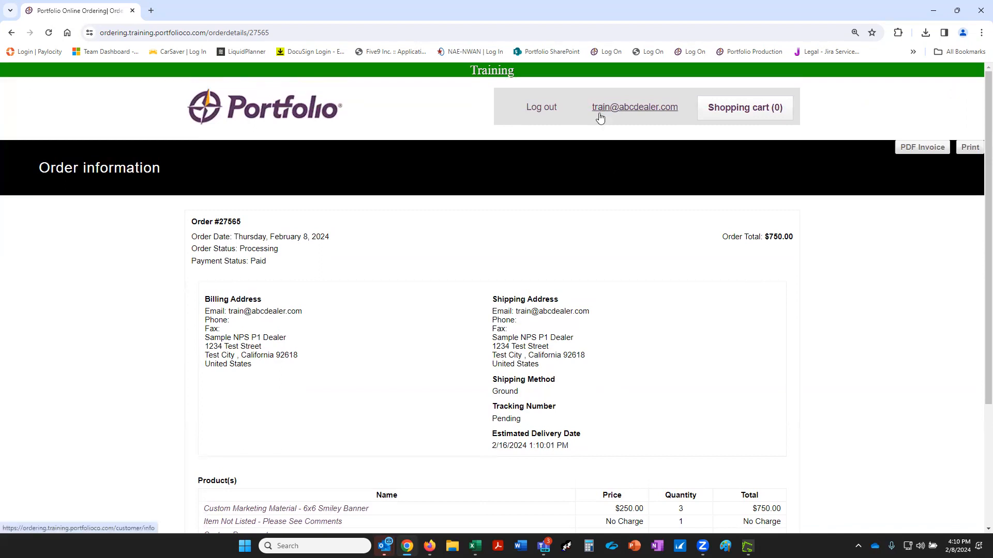
Go to My account Orders and highlight the new $750.00 order's Pending tracking status.
{"action": "left_click", "coordinate": [624, 114]}
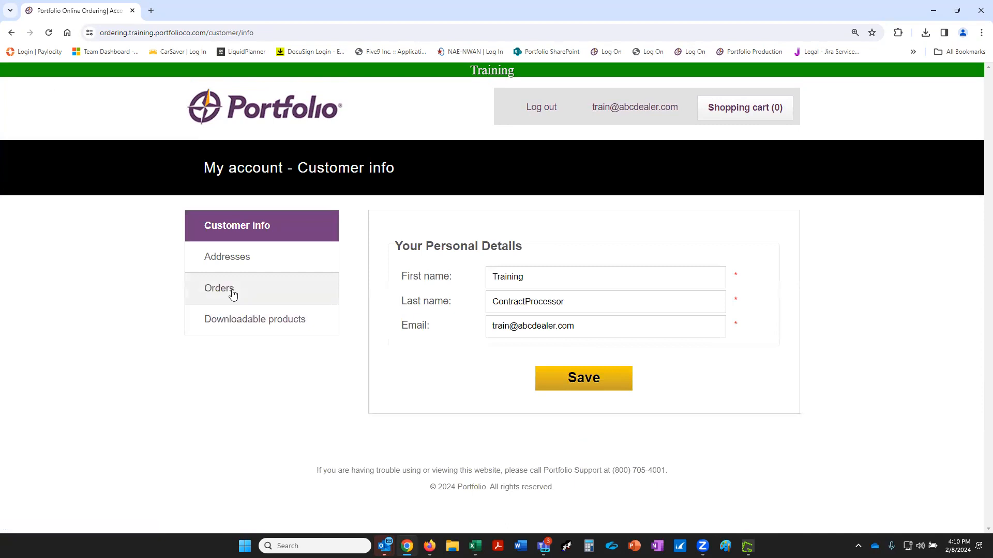
{"action": "left_click", "coordinate": [232, 292]}
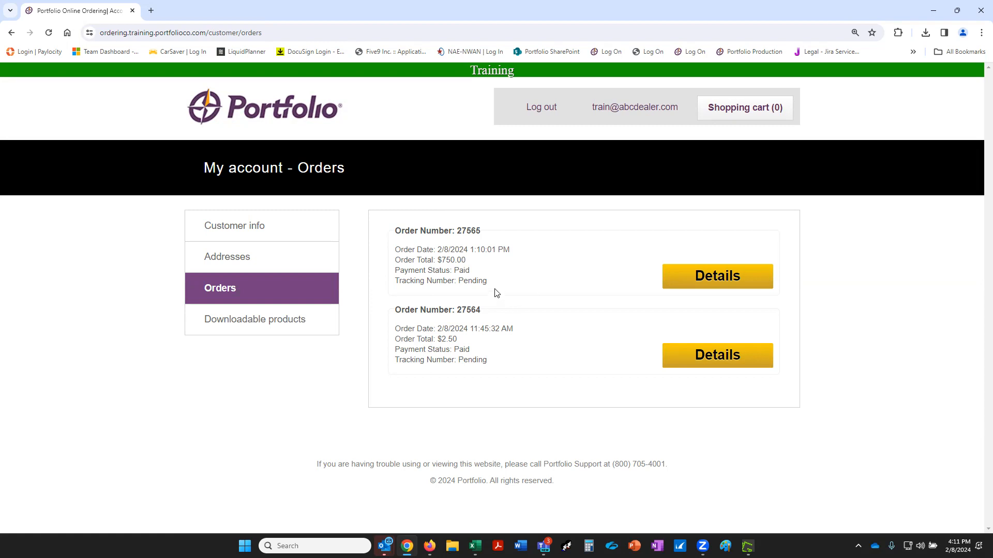
{"action": "left_click_drag", "start_coordinate": [488, 280], "coordinate": [459, 280]}
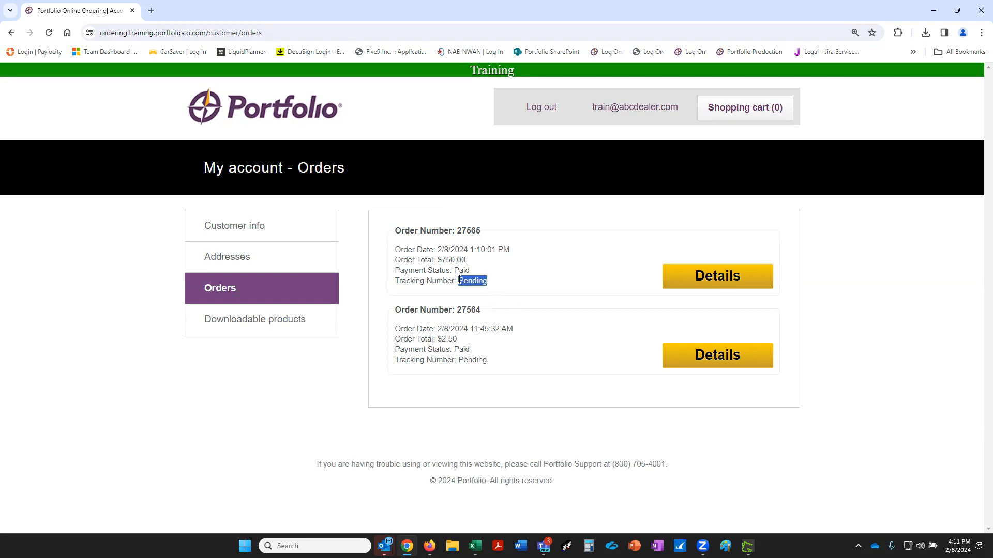